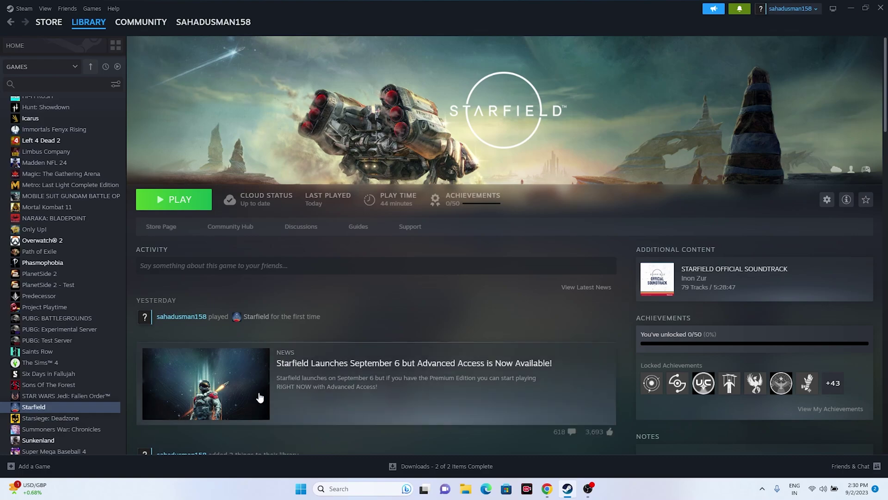
Check the local disk's free space in File Explorer's This PC view and close the window.
{"action": "left_click", "coordinate": [844, 11]}
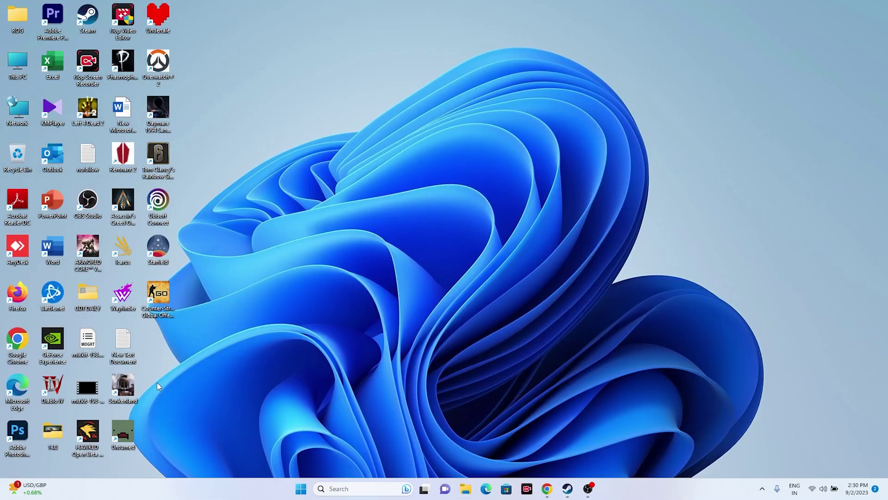
{"action": "key", "text": "super+e"}
{"action": "scroll", "coordinate": [122, 278], "scroll_direction": "down", "scroll_amount": 3}
{"action": "left_click", "coordinate": [115, 311]}
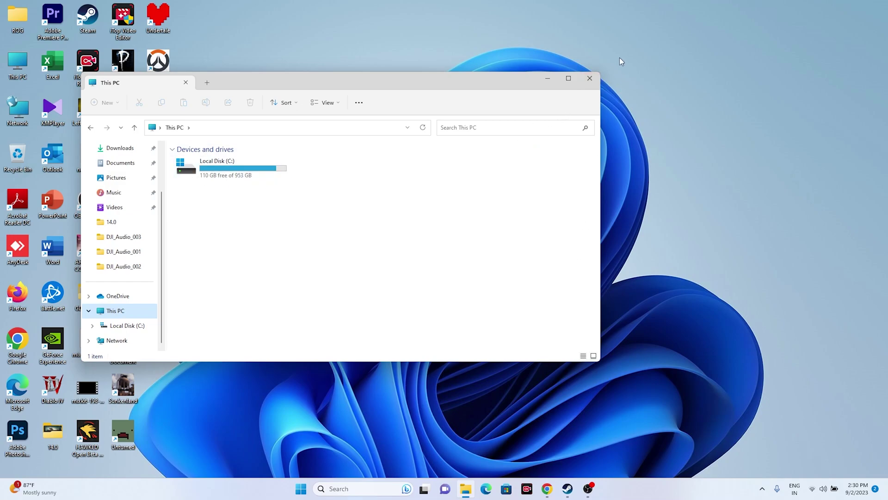
{"action": "left_click", "coordinate": [589, 78]}
Return to Steam and review Starfield's Installed Files, Controller, Updates and General properties.
{"action": "left_click", "coordinate": [568, 488]}
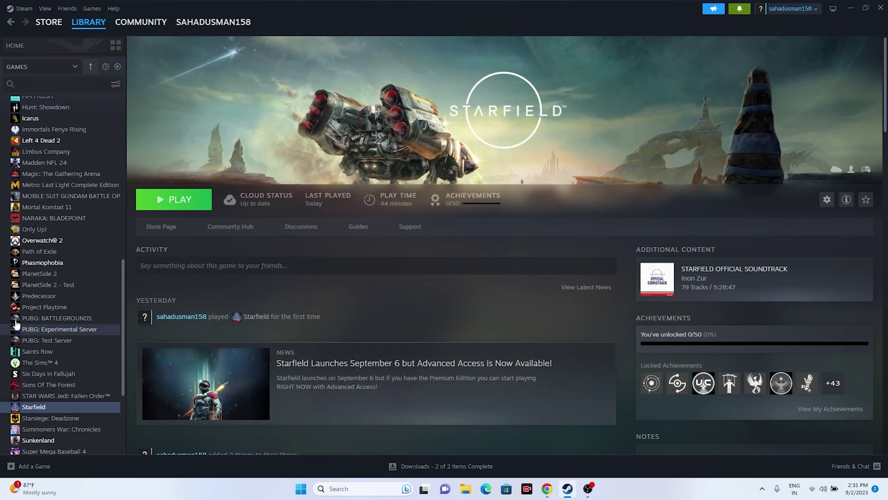
{"action": "right_click", "coordinate": [60, 406]}
{"action": "left_click", "coordinate": [100, 400]}
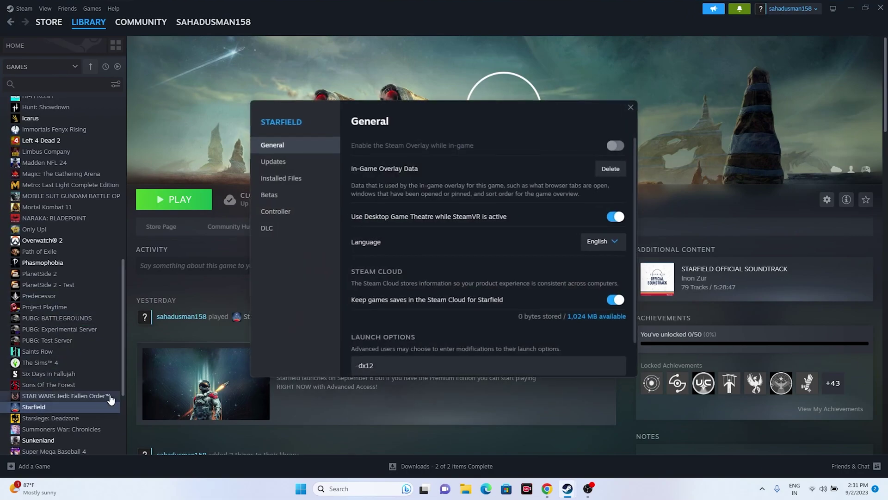
{"action": "left_click", "coordinate": [291, 179]}
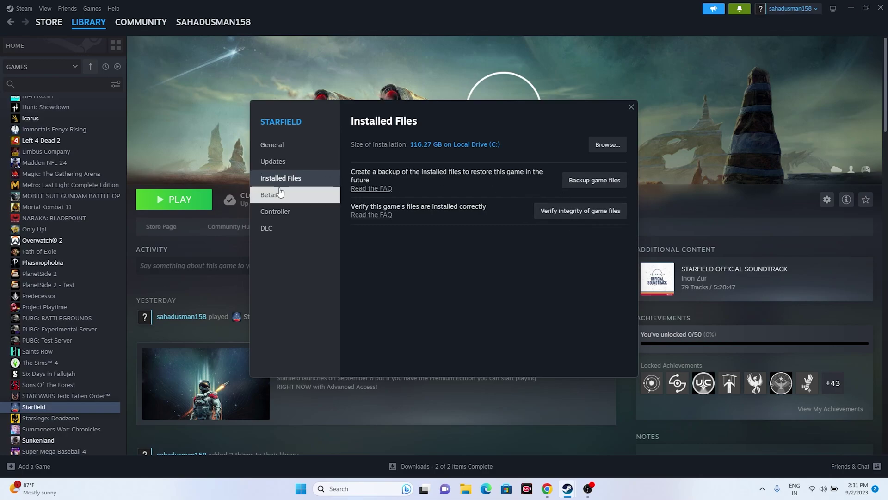
{"action": "left_click", "coordinate": [277, 212]}
{"action": "left_click", "coordinate": [289, 166]}
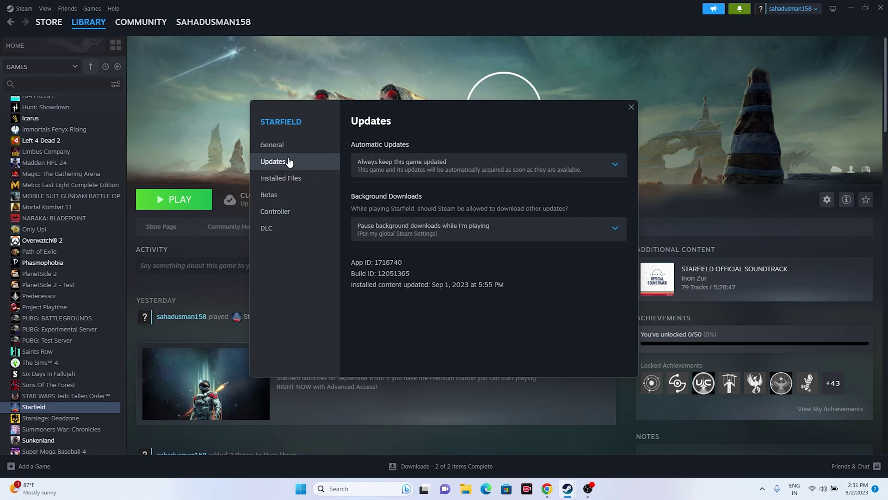
{"action": "left_click", "coordinate": [291, 145]}
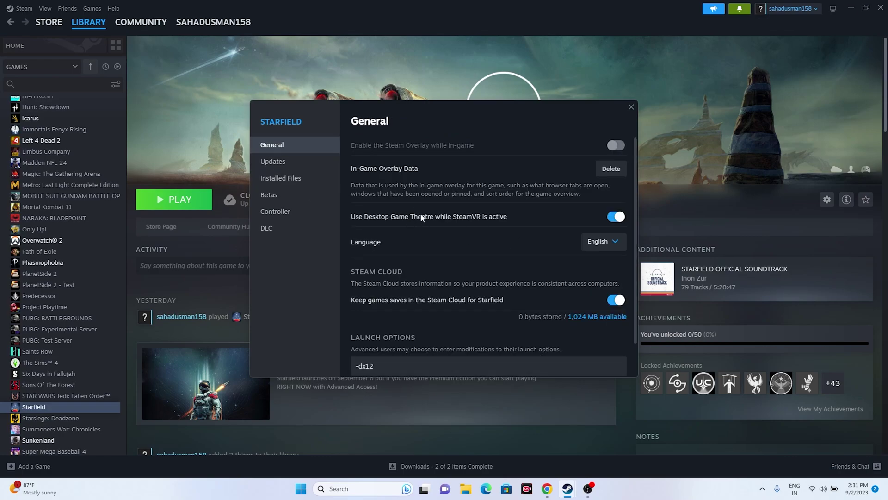
{"action": "scroll", "coordinate": [498, 202], "scroll_direction": "down", "scroll_amount": 2}
{"action": "left_click", "coordinate": [295, 186]}
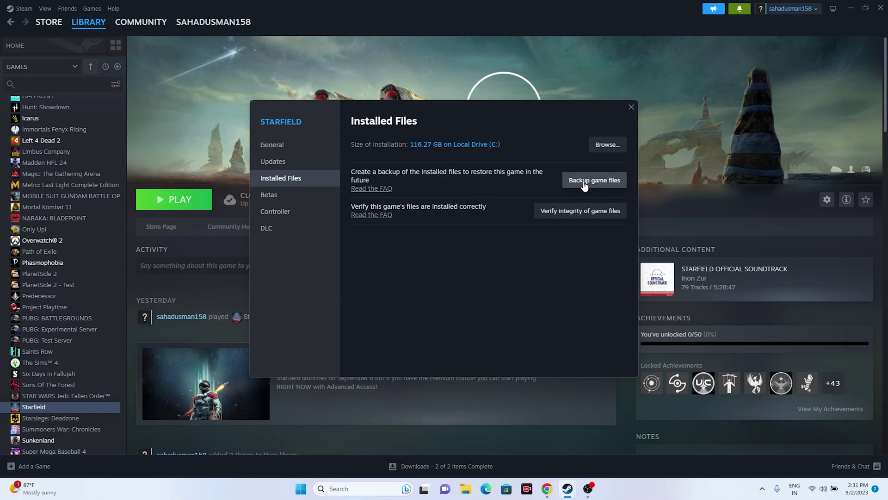
{"action": "left_click", "coordinate": [631, 107]}
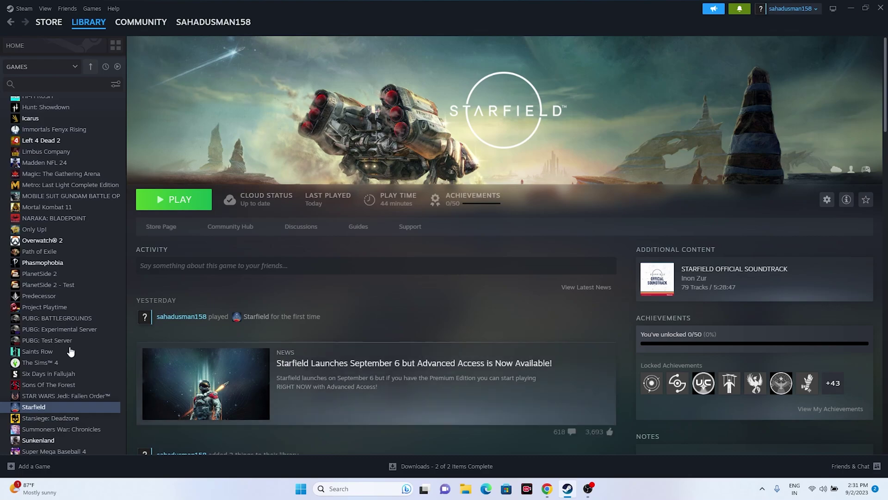
Set Starfield's language to English in its general properties and close the properties.
{"action": "right_click", "coordinate": [49, 402]}
{"action": "left_click", "coordinate": [79, 394]}
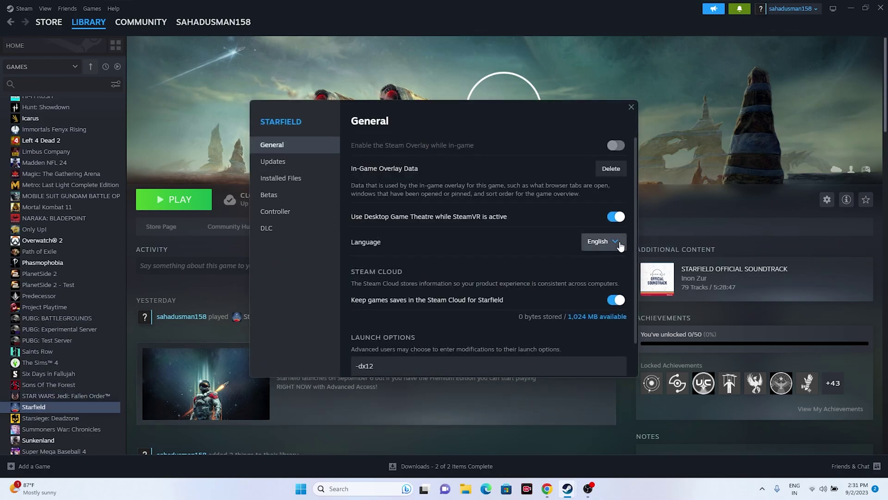
{"action": "left_click", "coordinate": [606, 241]}
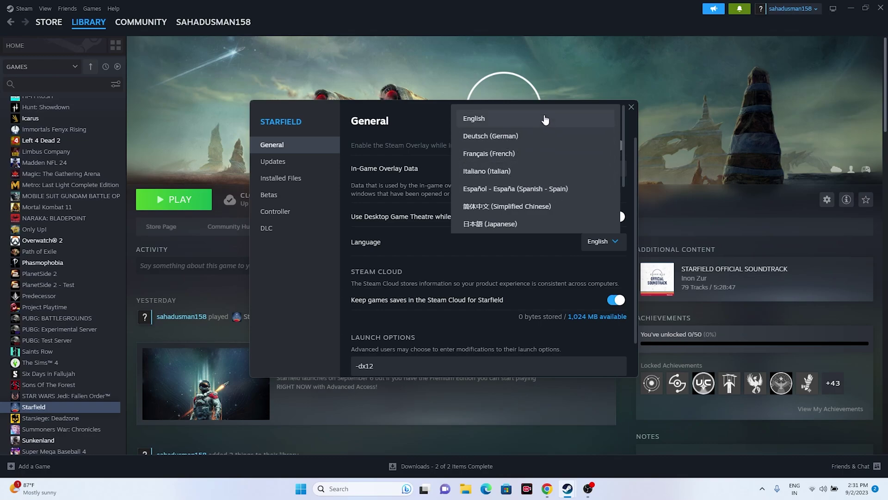
{"action": "left_click", "coordinate": [545, 119]}
{"action": "scroll", "coordinate": [547, 199], "scroll_direction": "down", "scroll_amount": 2}
{"action": "scroll", "coordinate": [548, 199], "scroll_direction": "up", "scroll_amount": 2}
{"action": "left_click", "coordinate": [632, 111]}
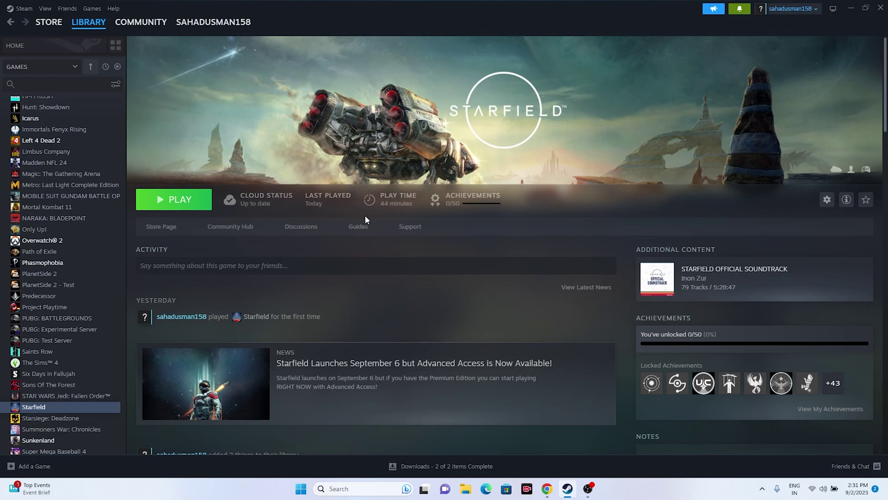
Review the file verification option in Starfield's Installed Files properties and close the properties.
{"action": "right_click", "coordinate": [43, 408]}
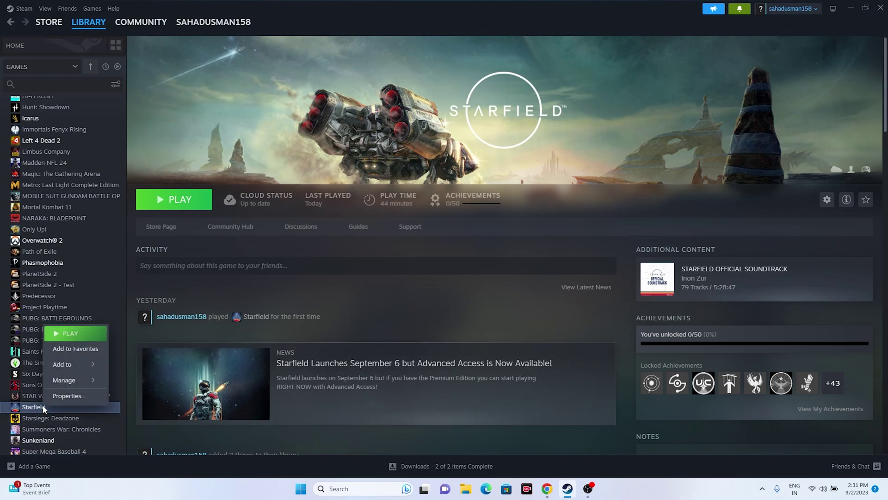
{"action": "left_click", "coordinate": [67, 397]}
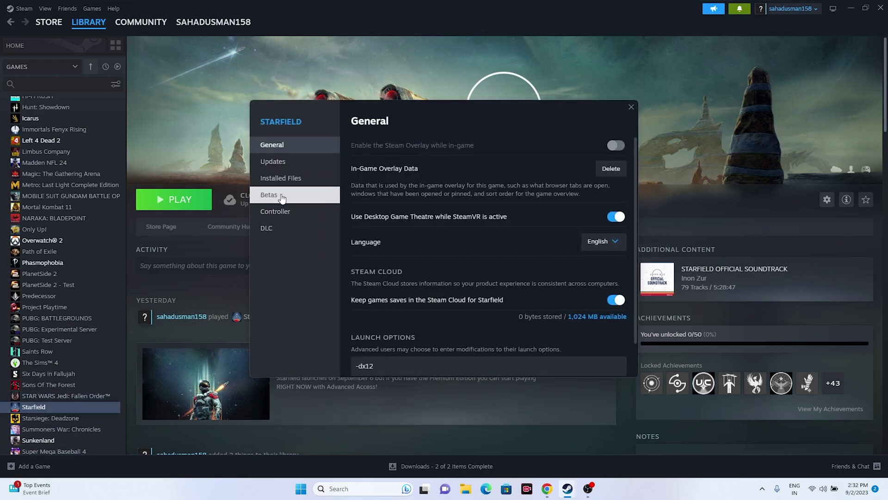
{"action": "left_click", "coordinate": [283, 180]}
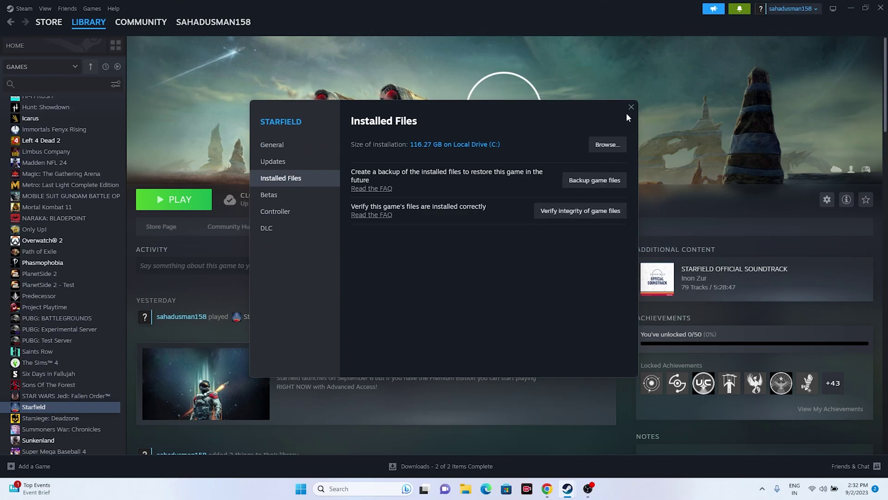
{"action": "left_click_drag", "start_coordinate": [484, 116], "coordinate": [537, 174]}
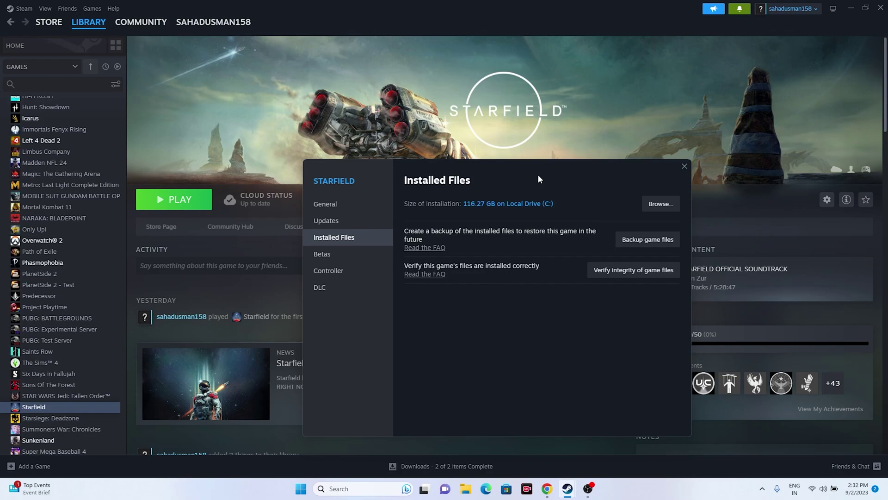
{"action": "left_click", "coordinate": [684, 167]}
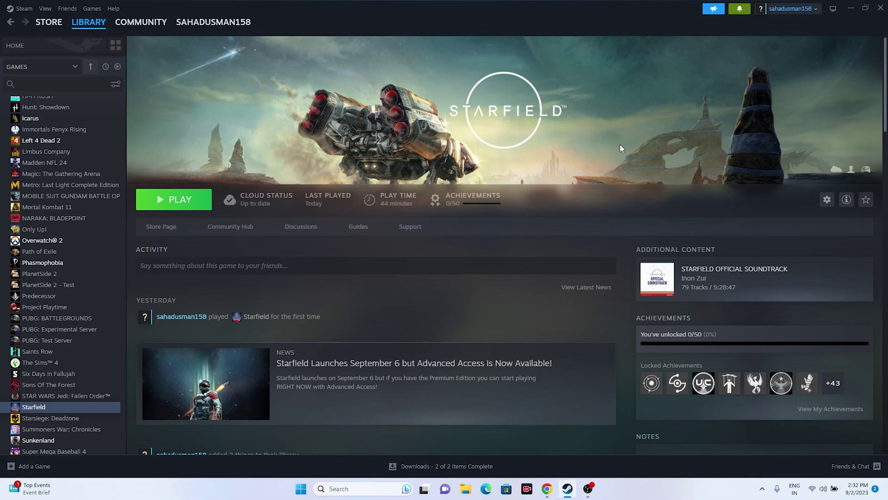
Minimize Steam, check the output and input devices in the Windows Sound settings, and close Settings.
{"action": "left_click", "coordinate": [850, 6]}
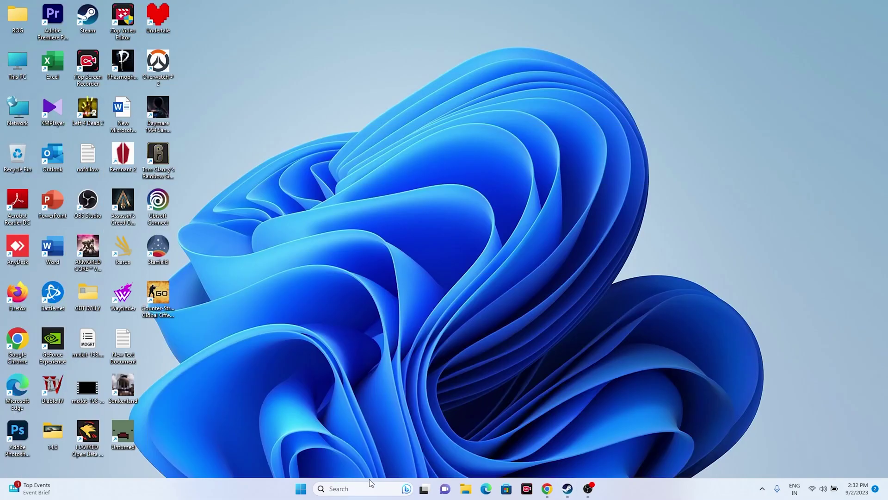
{"action": "left_click", "coordinate": [370, 489]}
{"action": "left_click", "coordinate": [370, 306]}
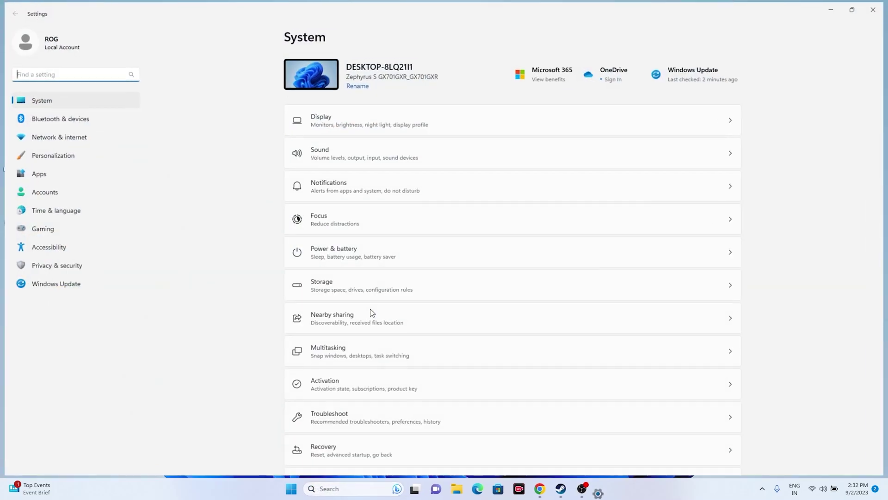
{"action": "left_click", "coordinate": [342, 155]}
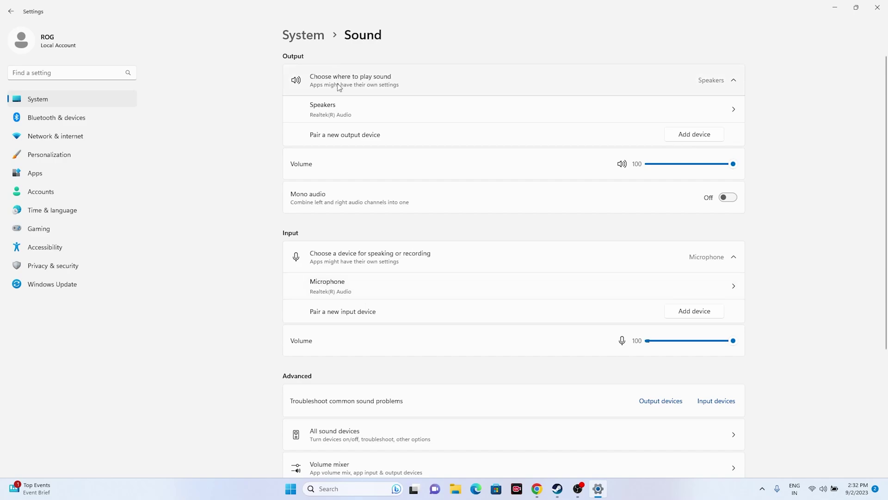
{"action": "left_click", "coordinate": [878, 7]}
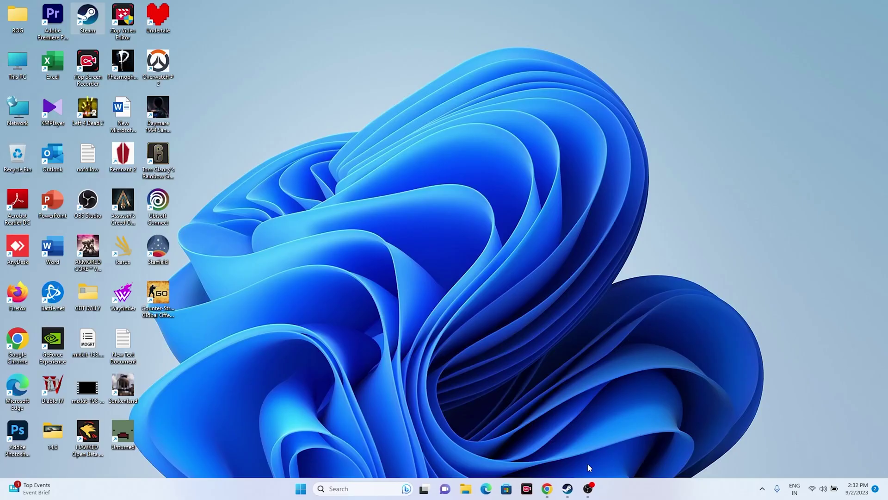
Switch back to Steam and open Starfield's Controller properties.
{"action": "left_click", "coordinate": [572, 491]}
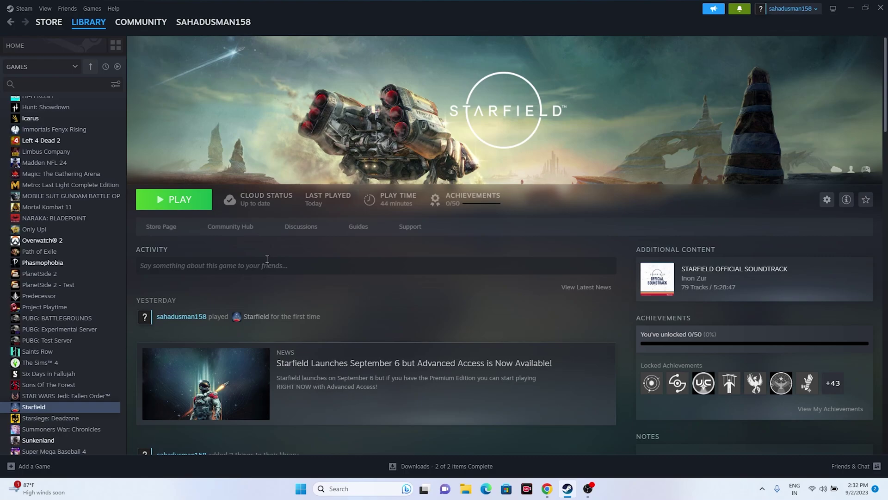
{"action": "right_click", "coordinate": [54, 406]}
{"action": "left_click", "coordinate": [78, 394]}
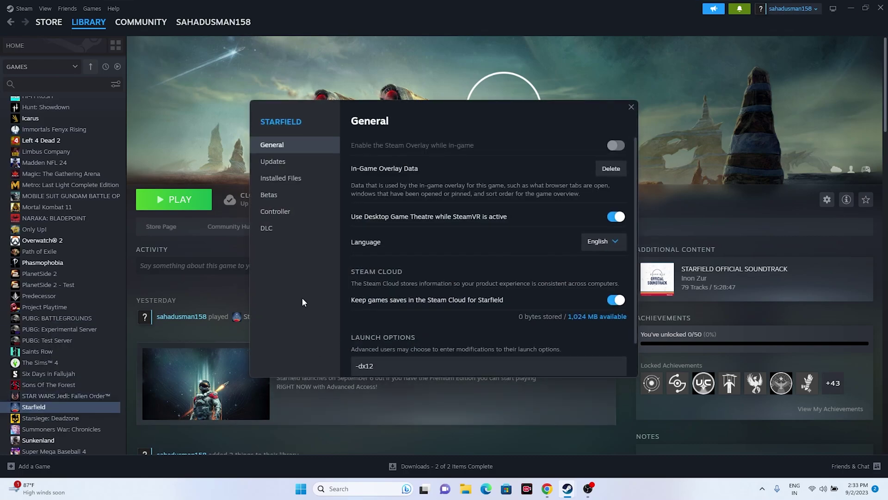
{"action": "left_click", "coordinate": [291, 179]}
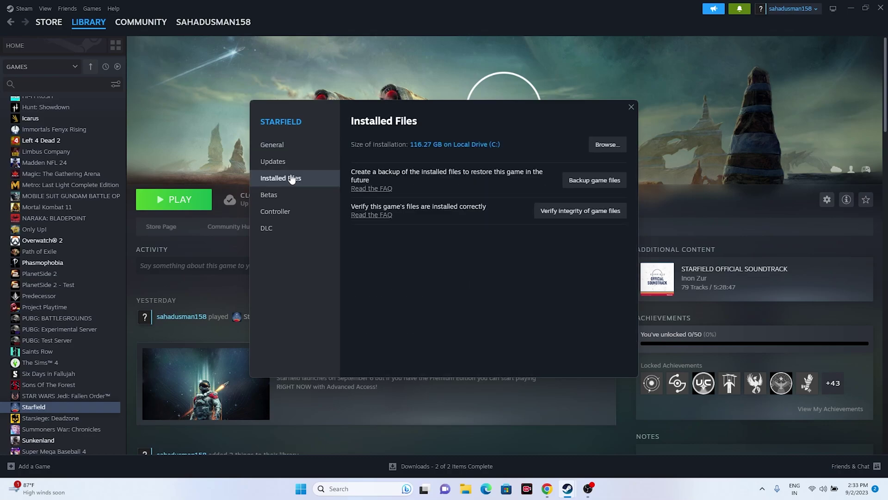
{"action": "left_click", "coordinate": [281, 211]}
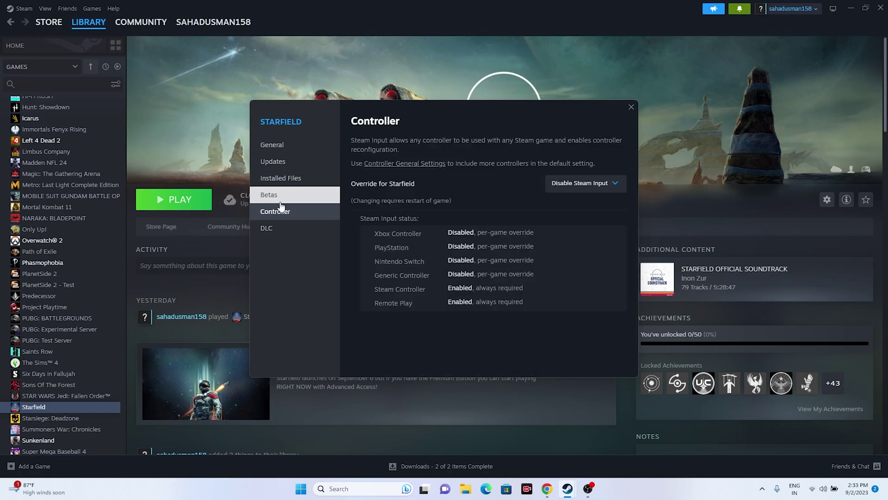
Try the Use default settings and Enable Steam Input options for Starfield's controller override.
{"action": "left_click", "coordinate": [601, 184]}
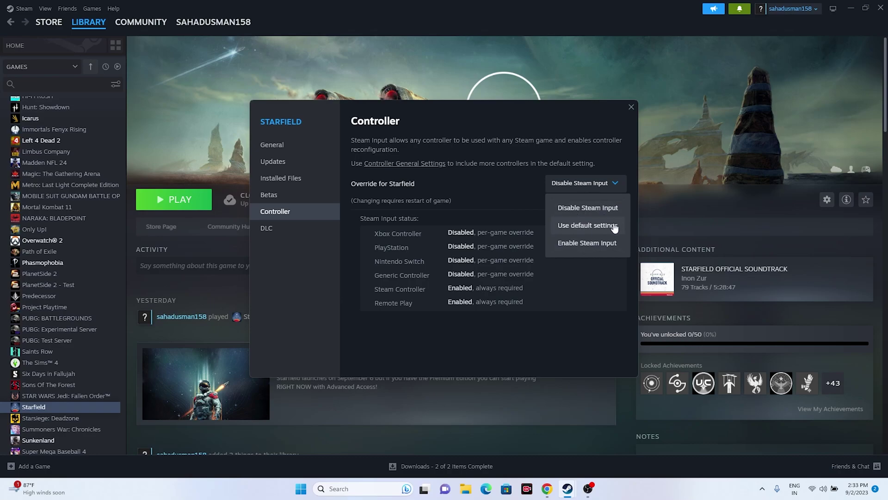
{"action": "left_click", "coordinate": [589, 226]}
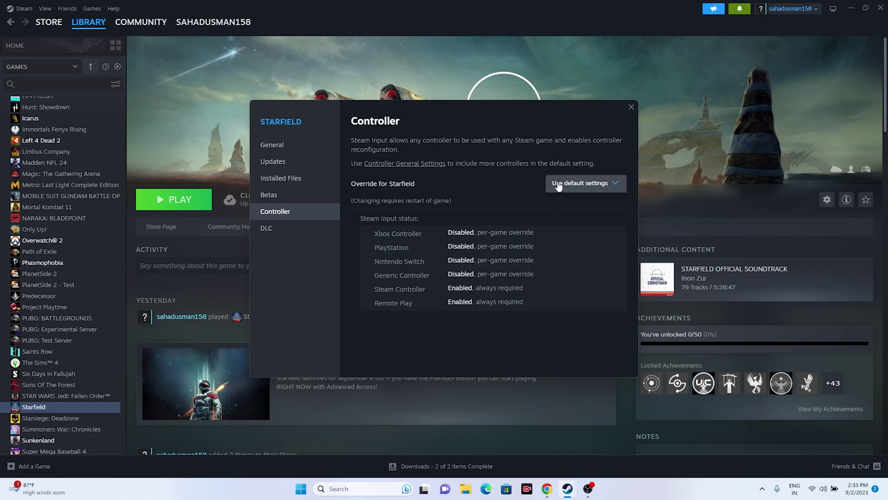
{"action": "left_click", "coordinate": [564, 184]}
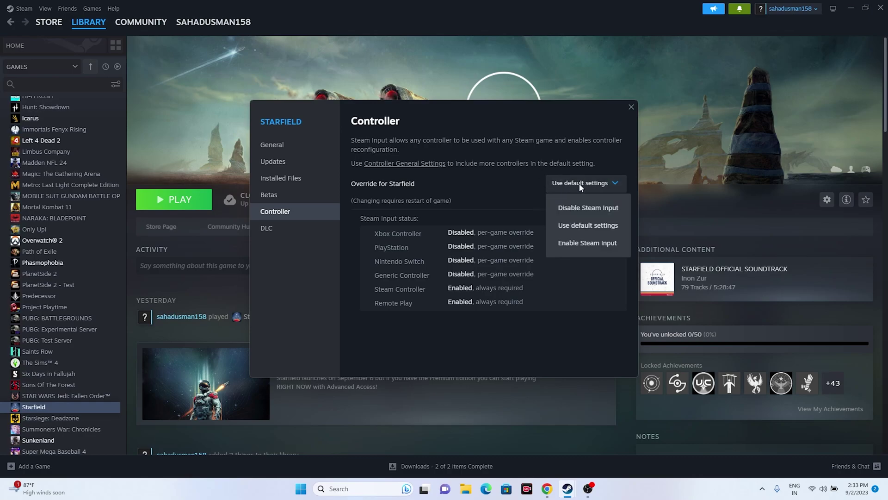
{"action": "left_click", "coordinate": [583, 244]}
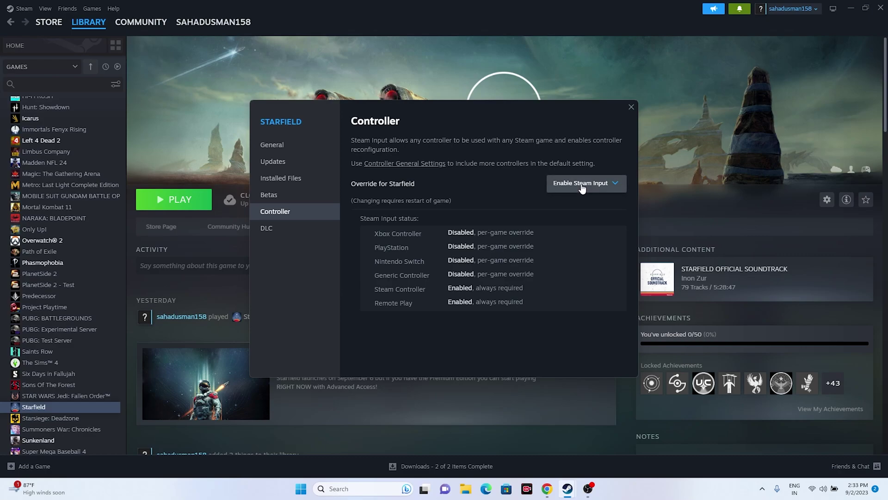
Set Starfield's controller override to Disable Steam Input and close the properties.
{"action": "left_click", "coordinate": [582, 186]}
{"action": "left_click", "coordinate": [584, 207]}
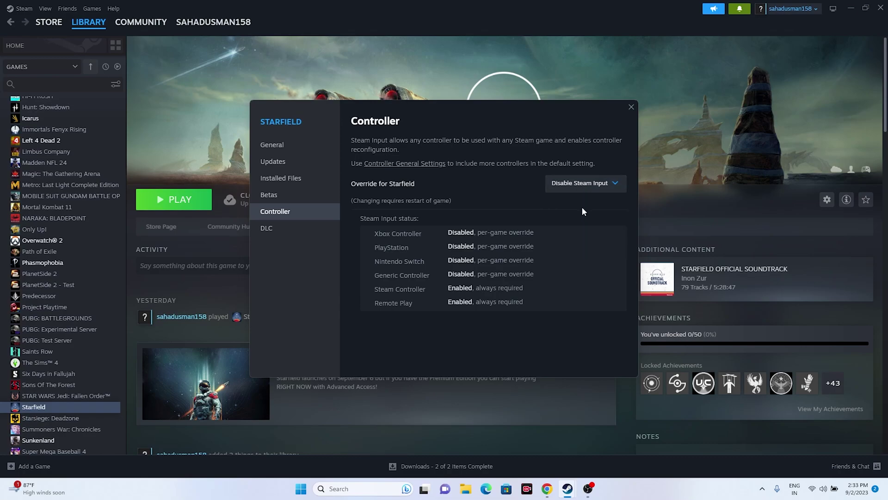
{"action": "left_click", "coordinate": [631, 107]}
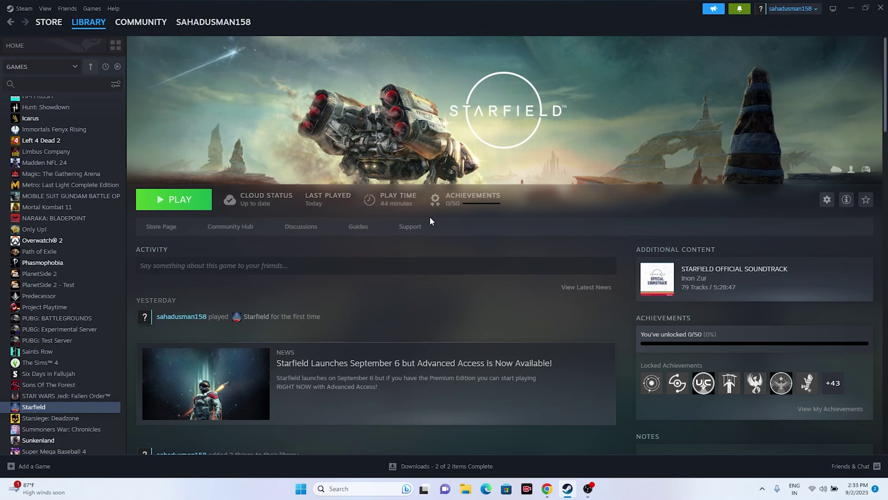
Turn the Windows system volume all the way down to mute the speakers.
{"action": "left_click", "coordinate": [823, 488]}
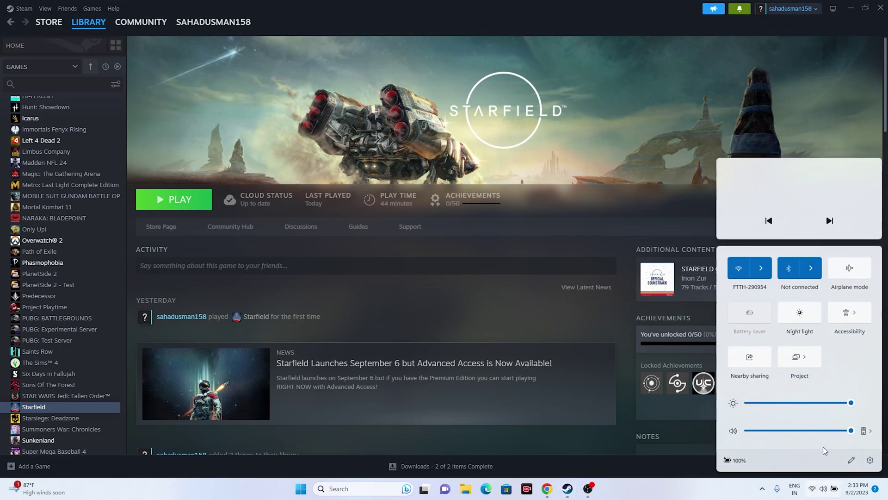
{"action": "left_click_drag", "start_coordinate": [800, 434], "coordinate": [576, 418]}
{"action": "left_click", "coordinate": [340, 95]}
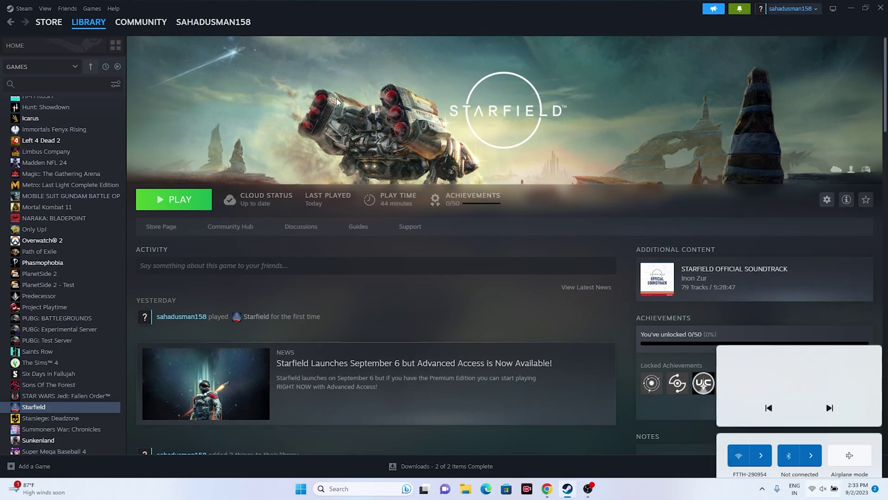
Launch Starfield from the Steam library and dismiss the graphics driver warning.
{"action": "left_click", "coordinate": [181, 198]}
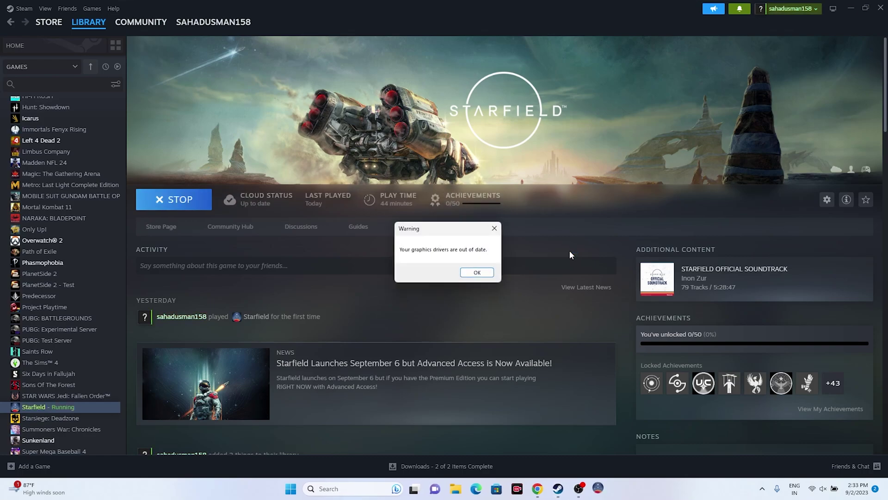
{"action": "left_click", "coordinate": [491, 273]}
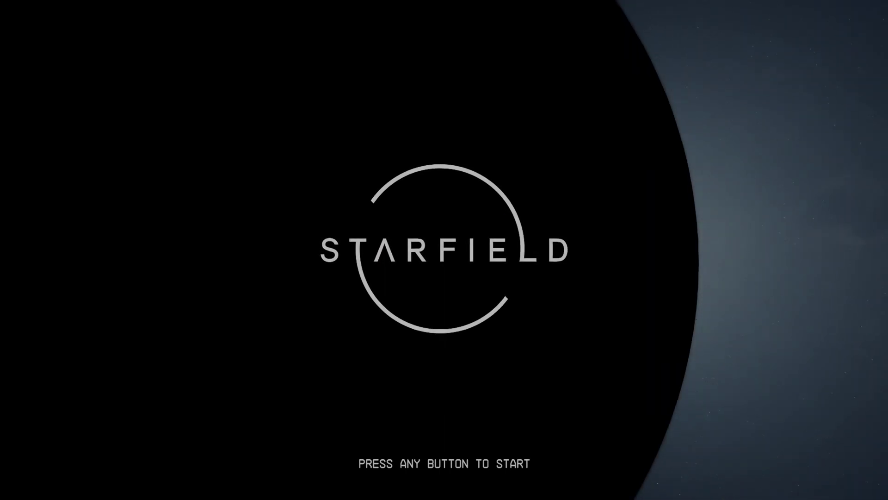
Enter Starfield's main menu, open the display settings and turn Dynamic Resolution off.
{"action": "key", "text": "Return"}
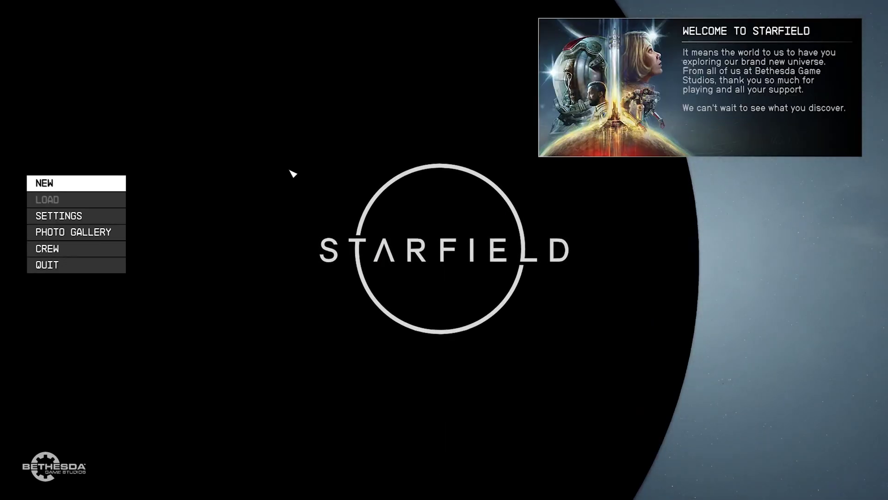
{"action": "left_click", "coordinate": [63, 218]}
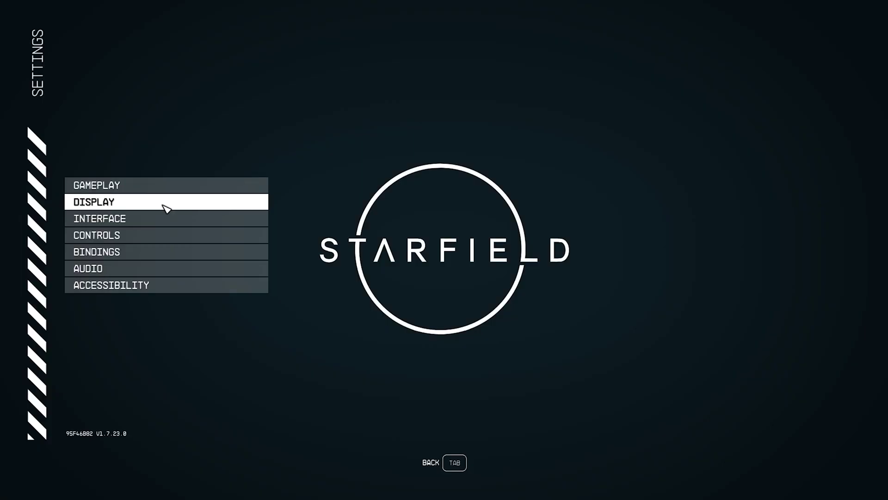
{"action": "left_click", "coordinate": [129, 206]}
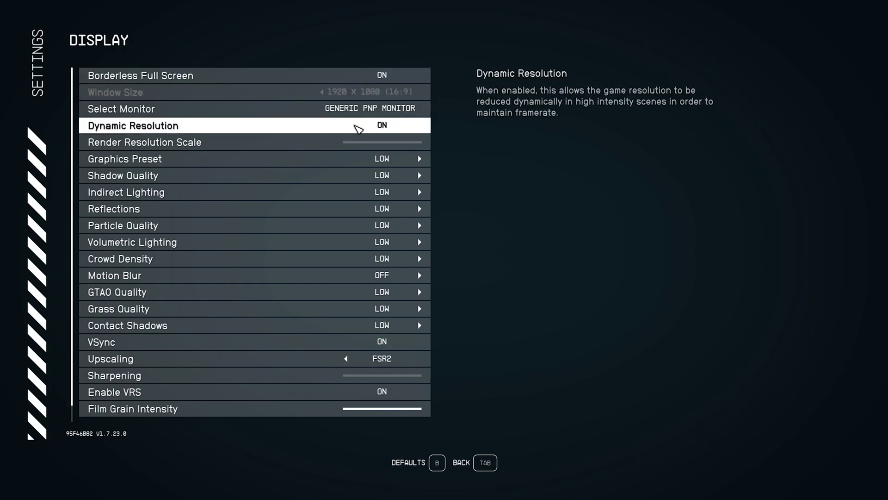
{"action": "left_click", "coordinate": [375, 127]}
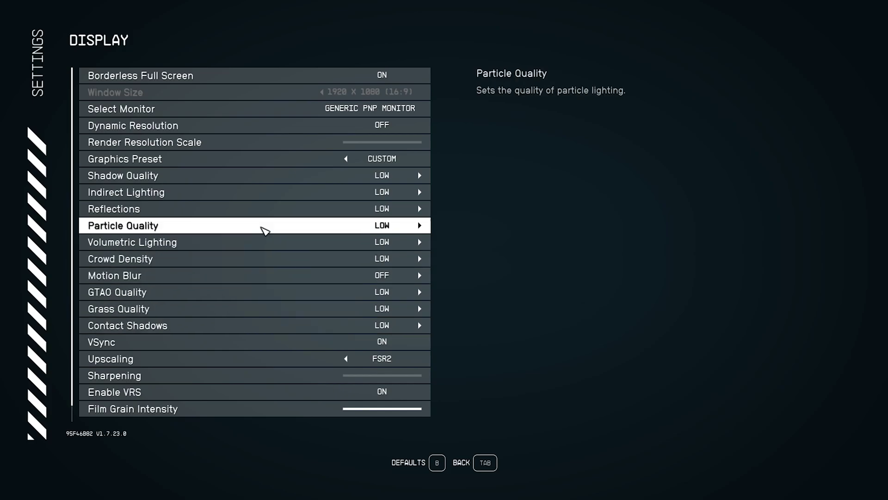
Turn VSync off in Starfield's display settings and review the remaining display options.
{"action": "scroll", "coordinate": [262, 199], "scroll_direction": "down", "scroll_amount": 1}
{"action": "scroll", "coordinate": [282, 347], "scroll_direction": "up", "scroll_amount": 1}
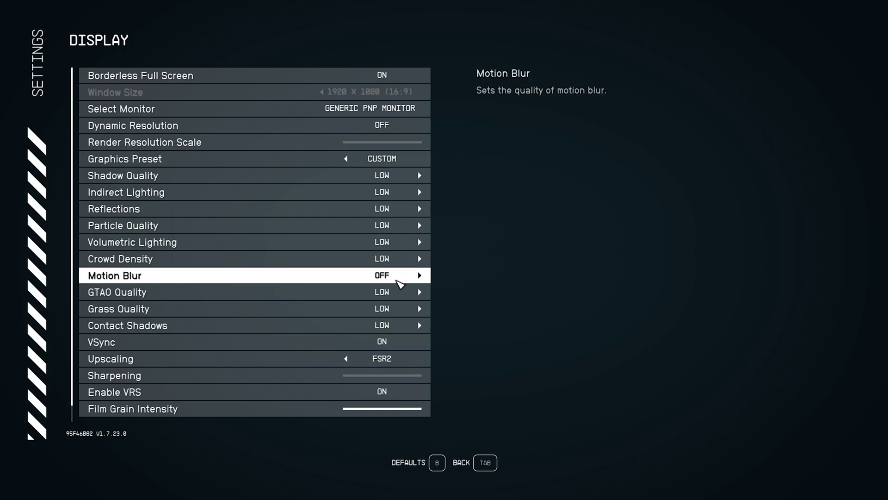
{"action": "scroll", "coordinate": [398, 282], "scroll_direction": "down", "scroll_amount": 1}
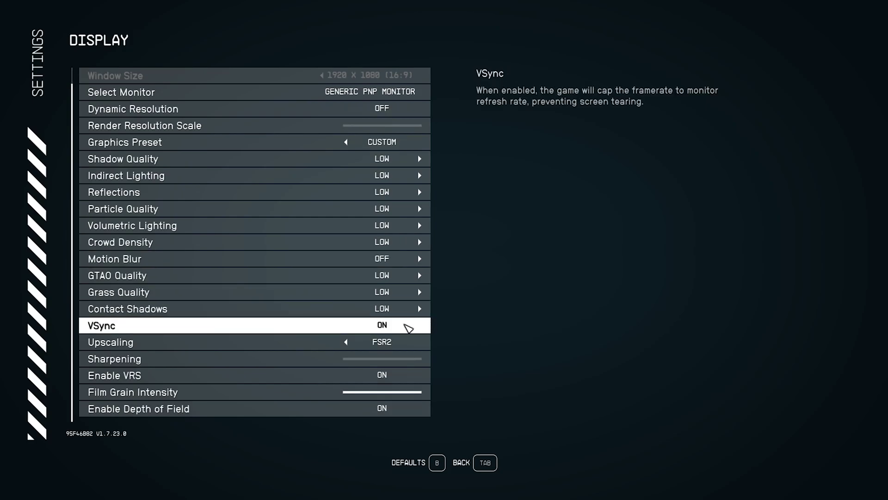
{"action": "left_click", "coordinate": [389, 329]}
{"action": "scroll", "coordinate": [353, 317], "scroll_direction": "up", "scroll_amount": 1}
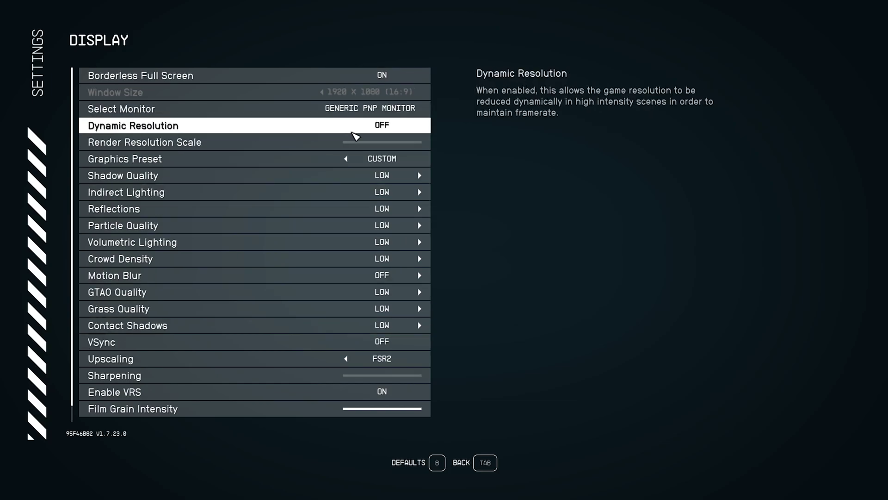
{"action": "scroll", "coordinate": [260, 298], "scroll_direction": "down", "scroll_amount": 1}
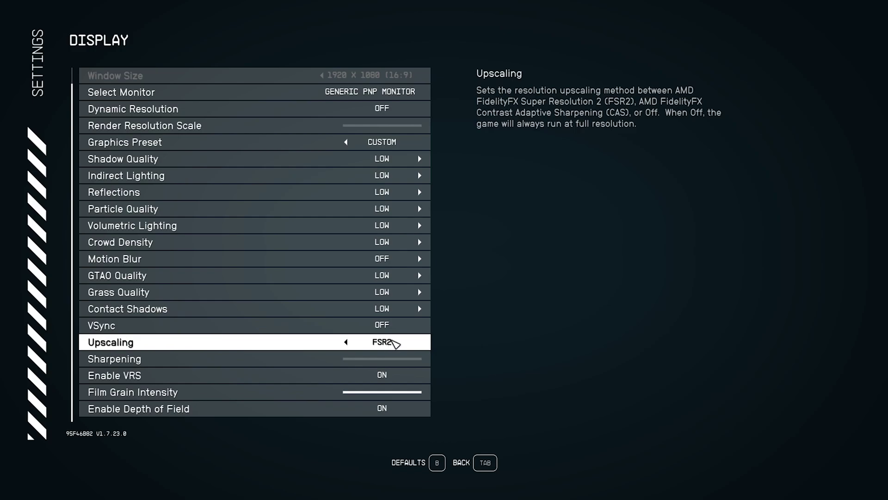
Leave Starfield's settings and quit the game to the desktop.
{"action": "key", "text": "Tab"}
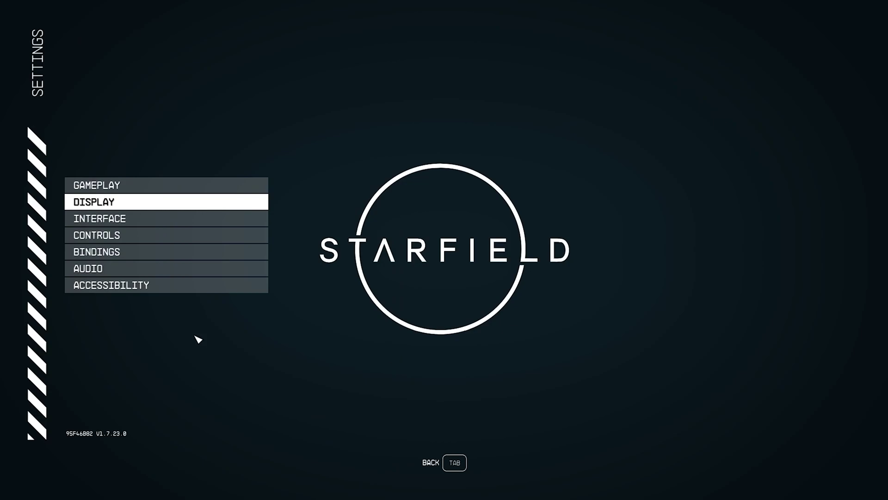
{"action": "key", "text": "Tab"}
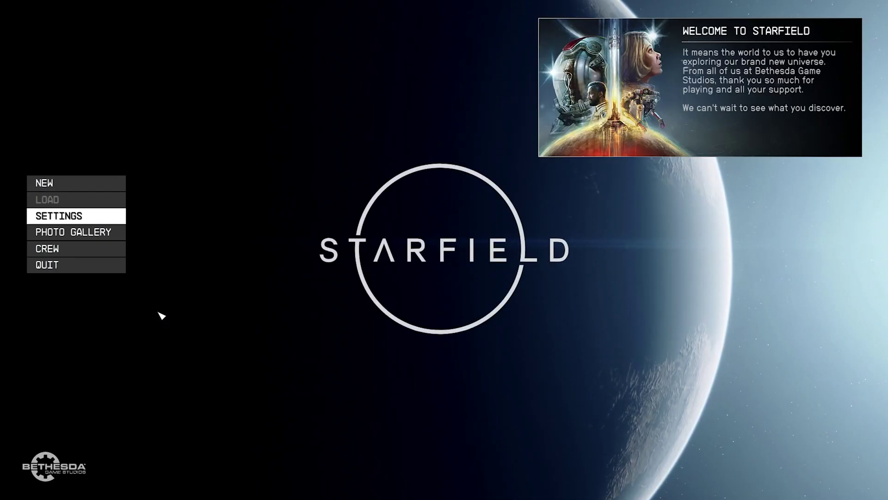
{"action": "left_click", "coordinate": [101, 271]}
{"action": "left_click", "coordinate": [429, 464]}
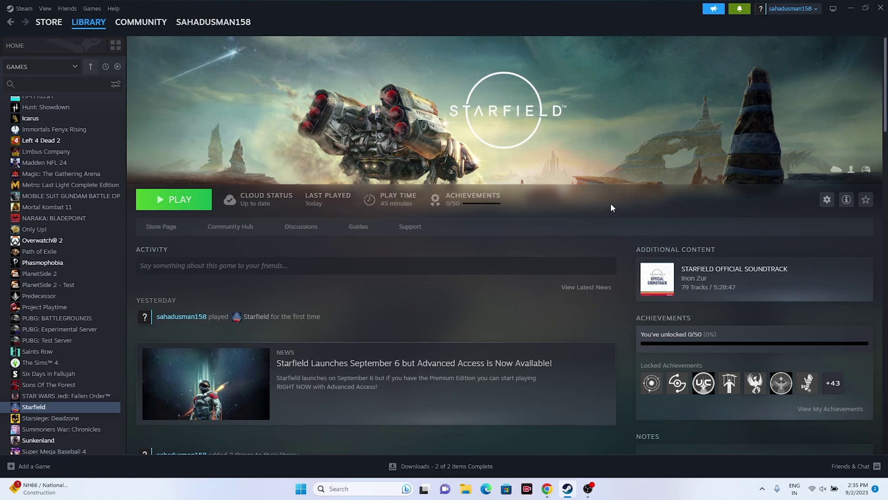
Close the Steam window, reopen Steam from the desktop and look at its Exit option without choosing it.
{"action": "left_click", "coordinate": [880, 8]}
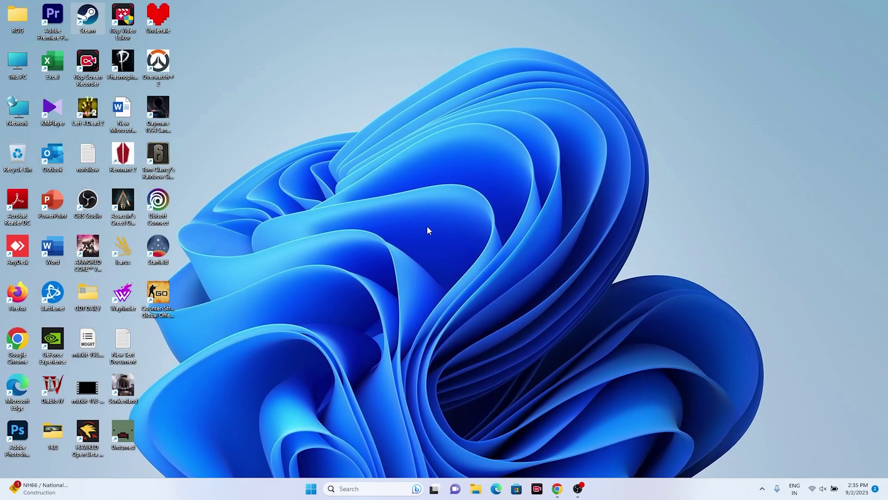
{"action": "double_click", "coordinate": [94, 26]}
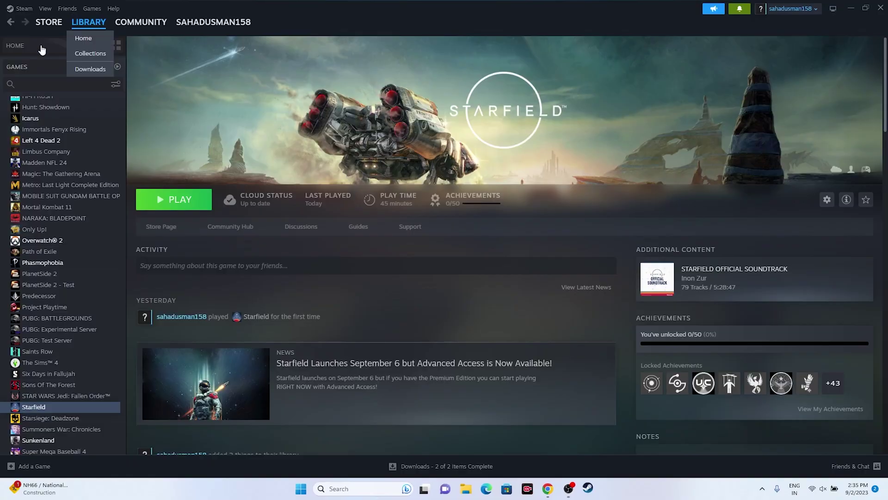
{"action": "left_click", "coordinate": [22, 9]}
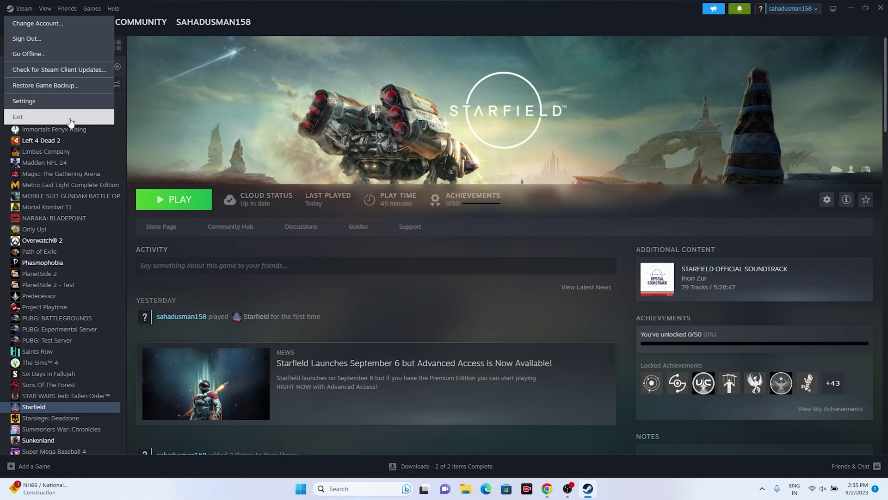
{"action": "left_click", "coordinate": [464, 285]}
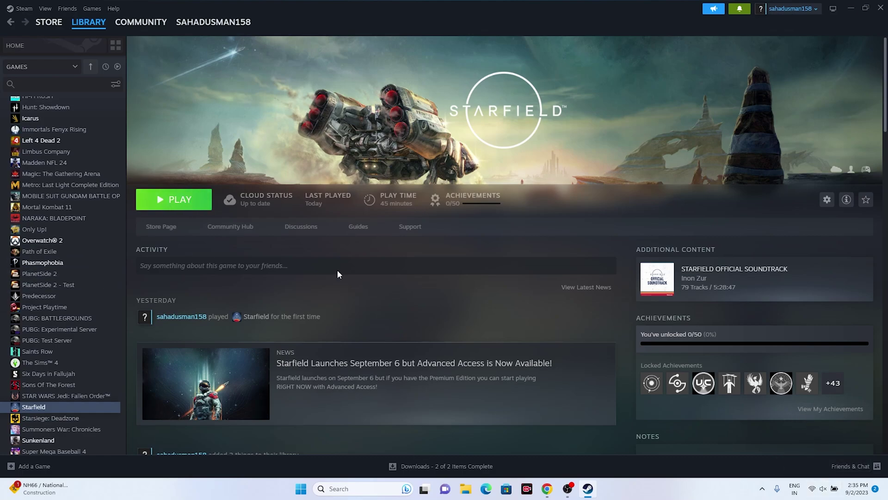
Raise the Windows system volume to 100.
{"action": "left_click", "coordinate": [831, 489]}
{"action": "left_click_drag", "start_coordinate": [747, 431], "coordinate": [852, 430]}
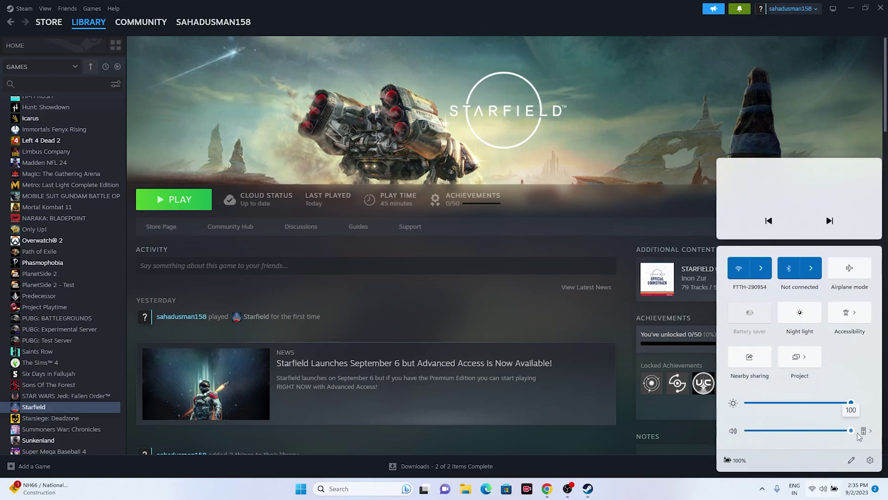
{"action": "left_click", "coordinate": [648, 492]}
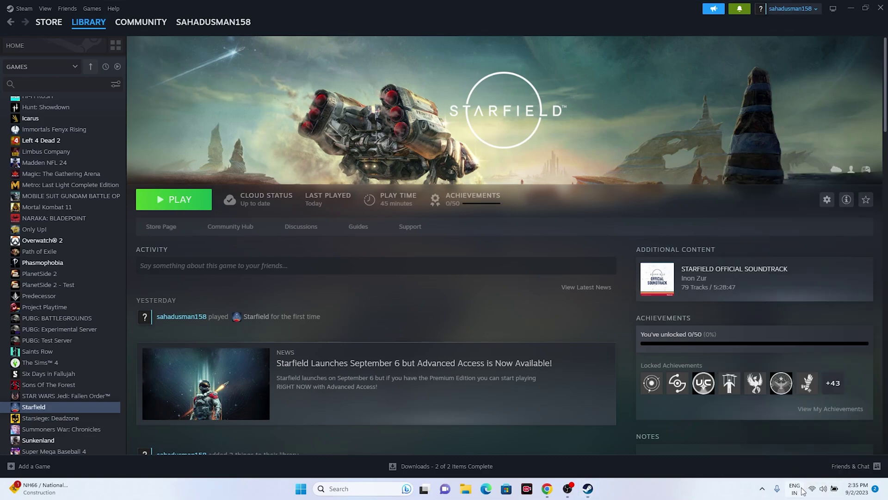
{"action": "left_click", "coordinate": [829, 493]}
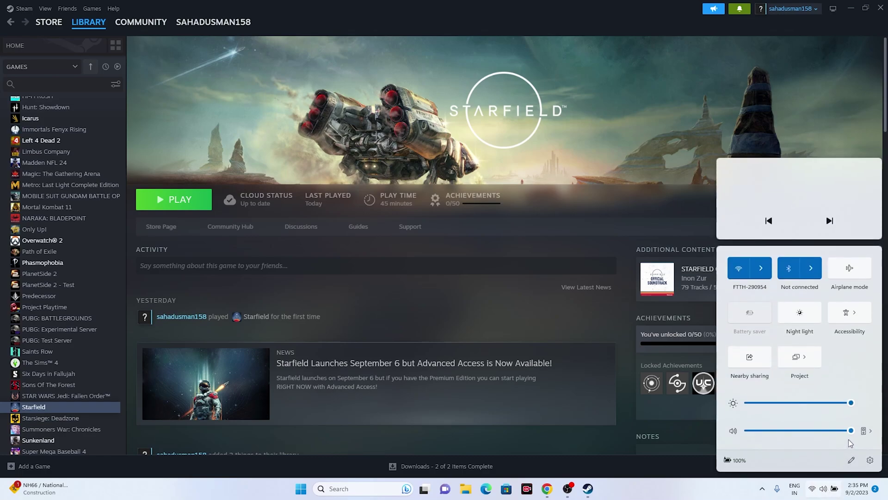
{"action": "mouse_move", "coordinate": [848, 434]}
{"action": "left_mouse_down"}
{"action": "mouse_move", "coordinate": [745, 434]}
{"action": "mouse_move", "coordinate": [852, 431]}
{"action": "left_mouse_up"}
Open the Windows sound settings, review the output and input devices with their volumes, and close the settings.
{"action": "left_click", "coordinate": [870, 460]}
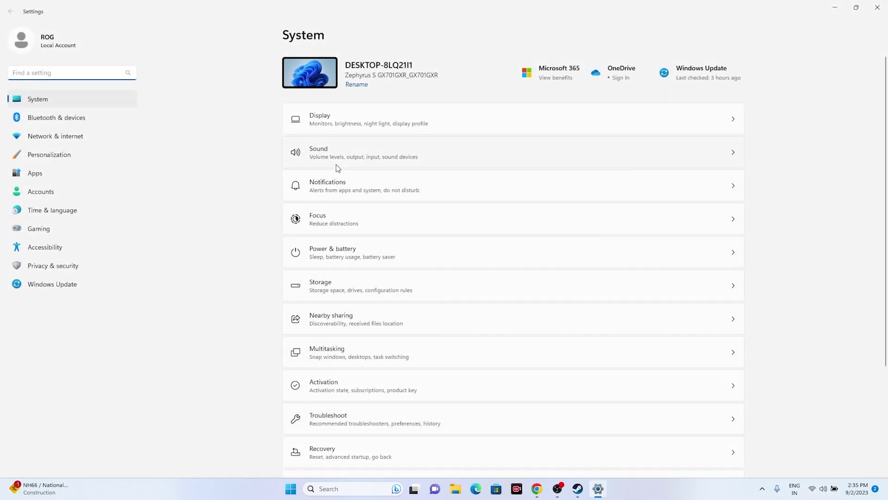
{"action": "left_click", "coordinate": [337, 158]}
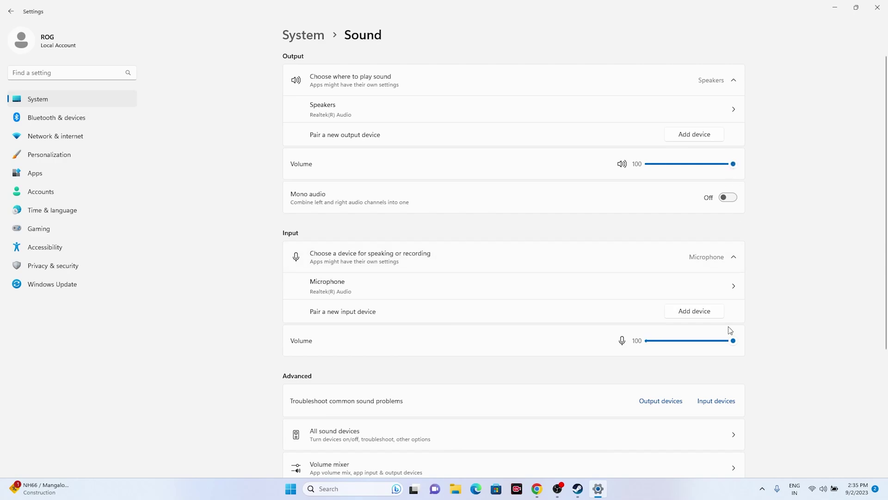
{"action": "left_click", "coordinate": [881, 12]}
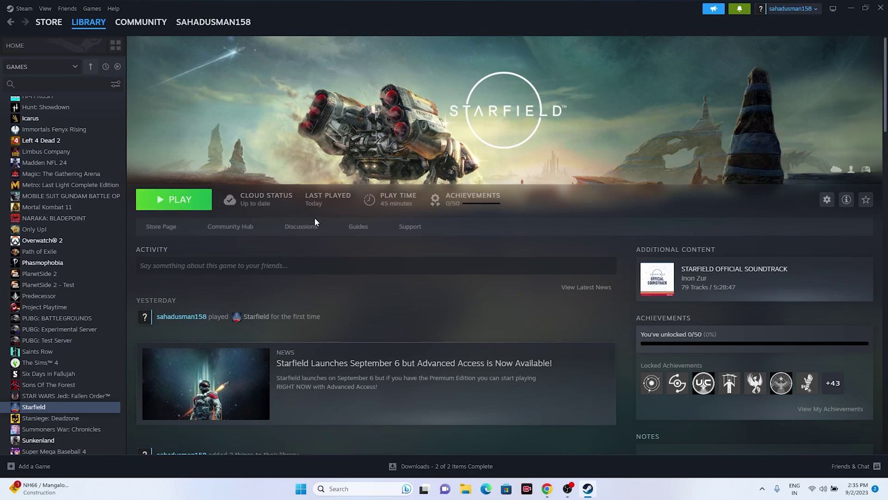
{"action": "left_click", "coordinate": [849, 8]}
{"action": "left_click", "coordinate": [363, 489]}
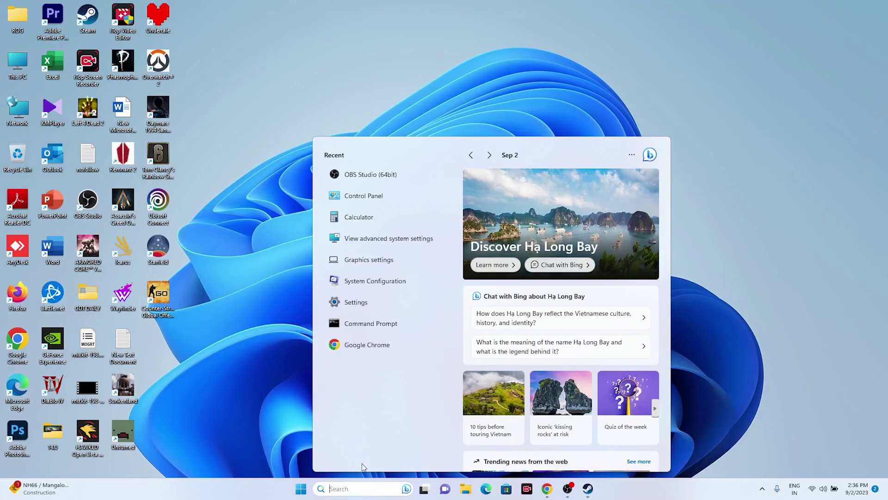
{"action": "left_click", "coordinate": [373, 301]}
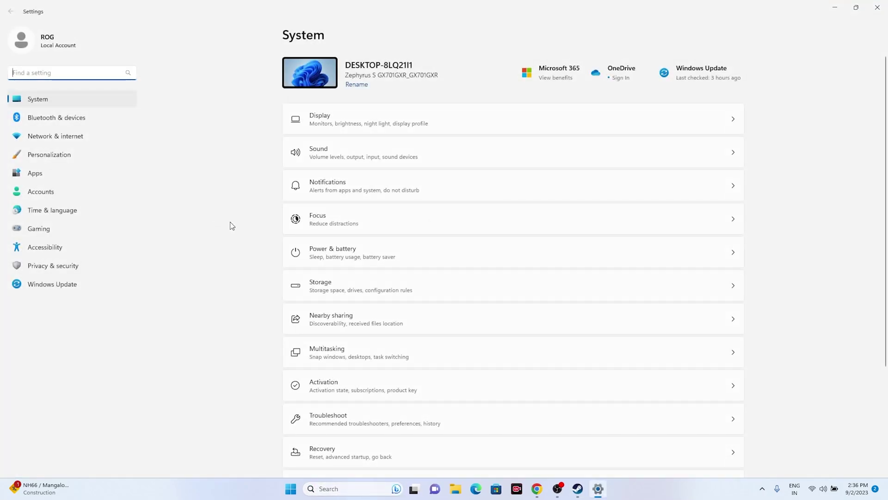
{"action": "left_click", "coordinate": [877, 7]}
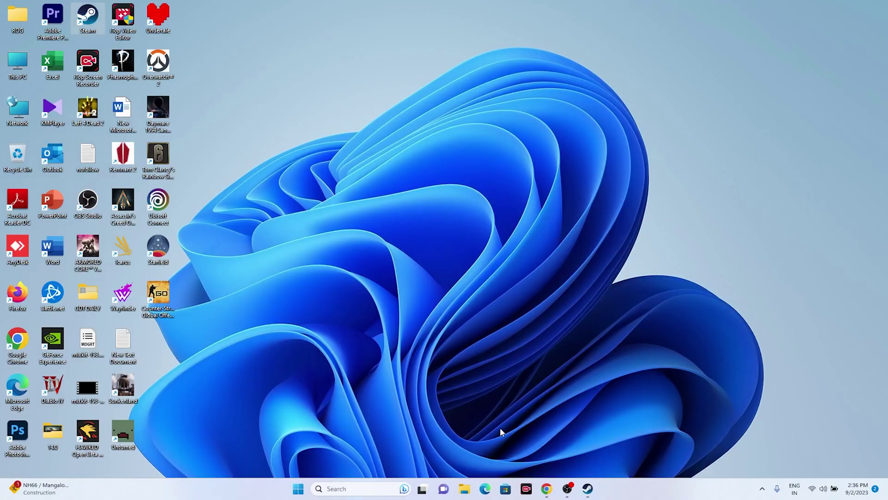
Open the Sound dialog from Control Panel's Hardware and Sound and show the properties of the Realtek speakers.
{"action": "left_click", "coordinate": [352, 489]}
{"action": "left_click", "coordinate": [378, 191]}
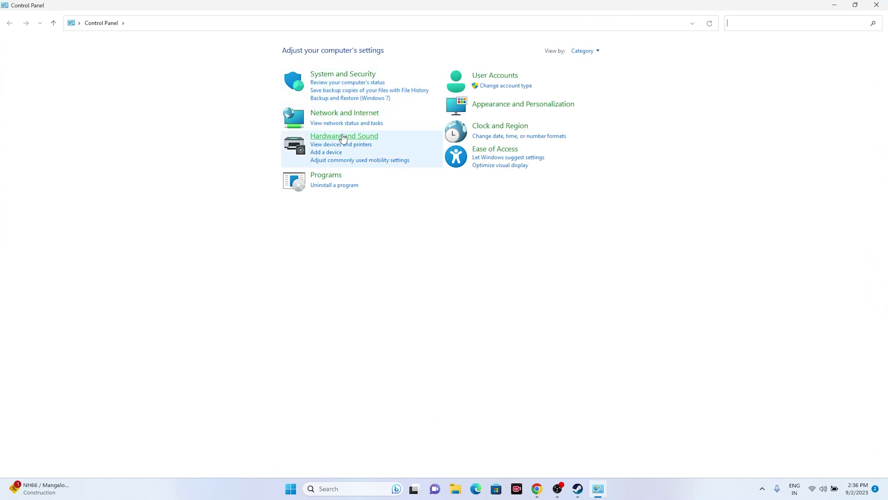
{"action": "left_click", "coordinate": [343, 137]}
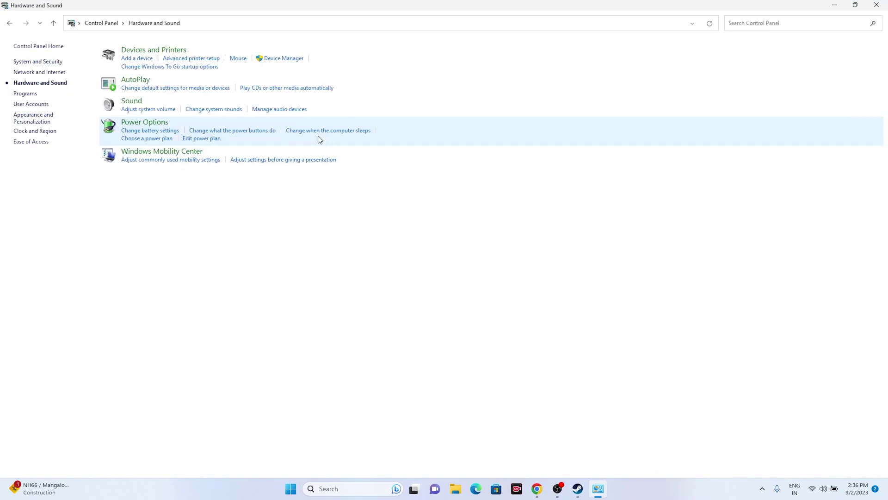
{"action": "left_click", "coordinate": [131, 106]}
{"action": "left_click", "coordinate": [94, 157]}
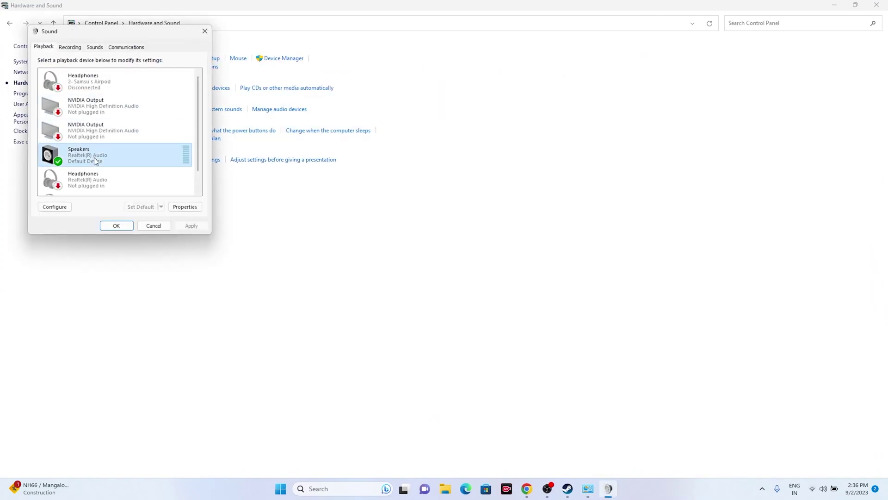
{"action": "right_click", "coordinate": [93, 157]}
{"action": "left_click", "coordinate": [120, 233]}
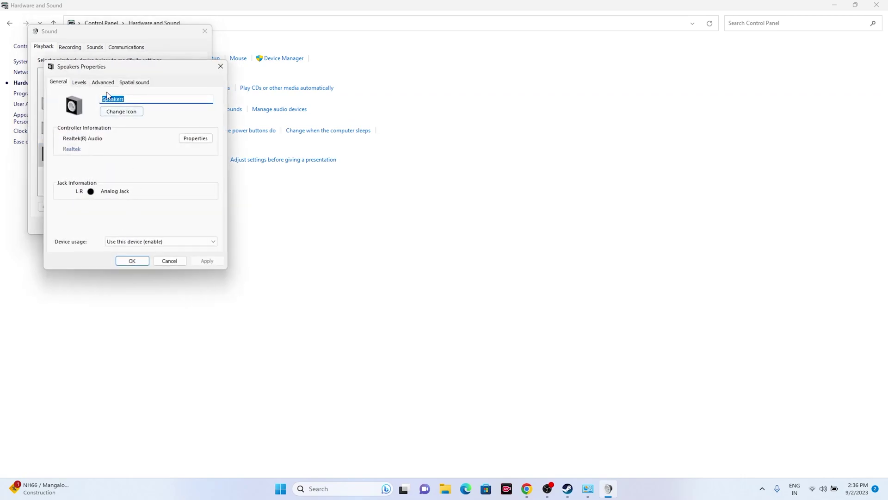
Try to set the speakers' default format to 16 bit, 48000 Hz (DVD Quality), declining the device-in-use prompt.
{"action": "left_click", "coordinate": [102, 83]}
{"action": "left_click", "coordinate": [117, 126]}
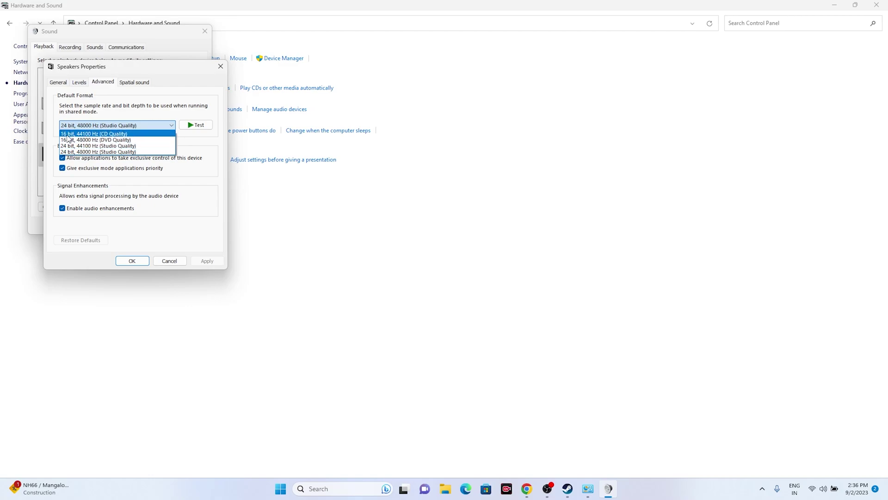
{"action": "left_click", "coordinate": [93, 140]}
{"action": "left_click", "coordinate": [141, 261]}
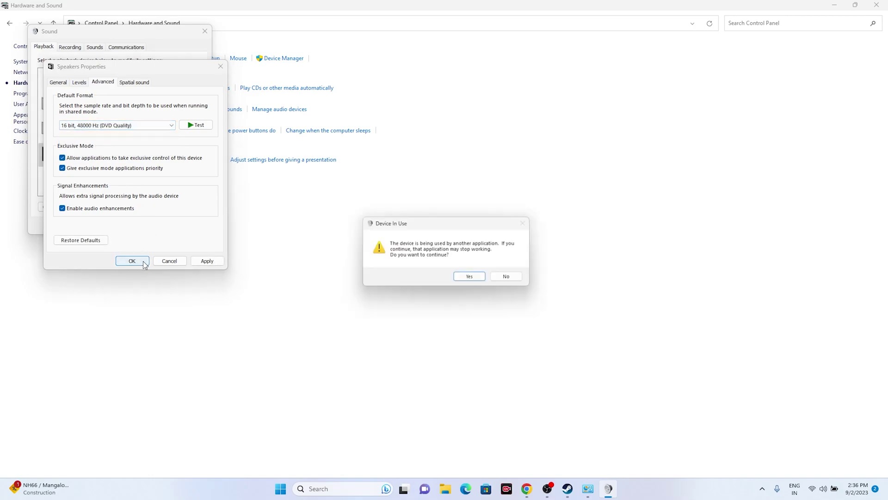
{"action": "left_click", "coordinate": [524, 279]}
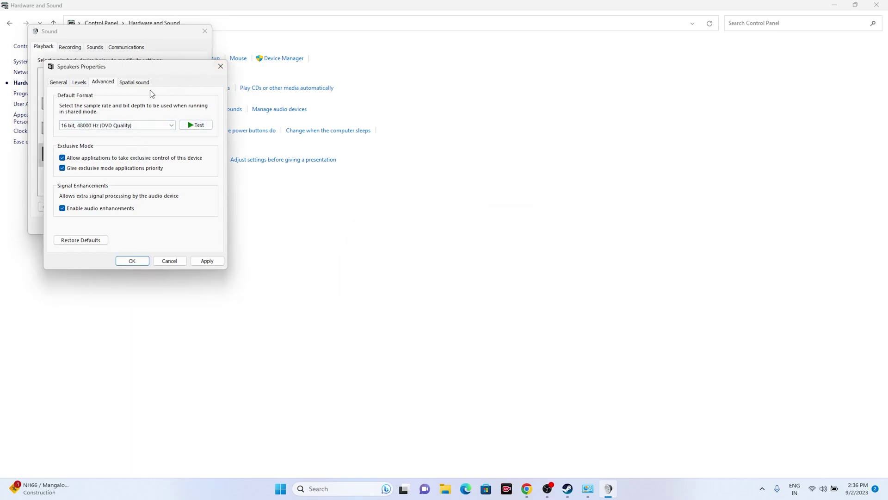
Check the speakers' spatial sound format options and keep the format at Off.
{"action": "left_click", "coordinate": [134, 83]}
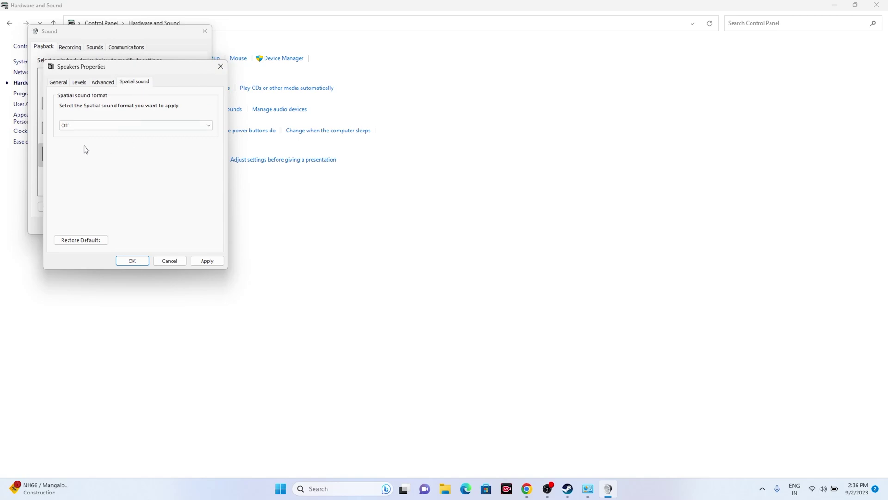
{"action": "left_click", "coordinate": [84, 125]}
{"action": "left_click", "coordinate": [101, 124]}
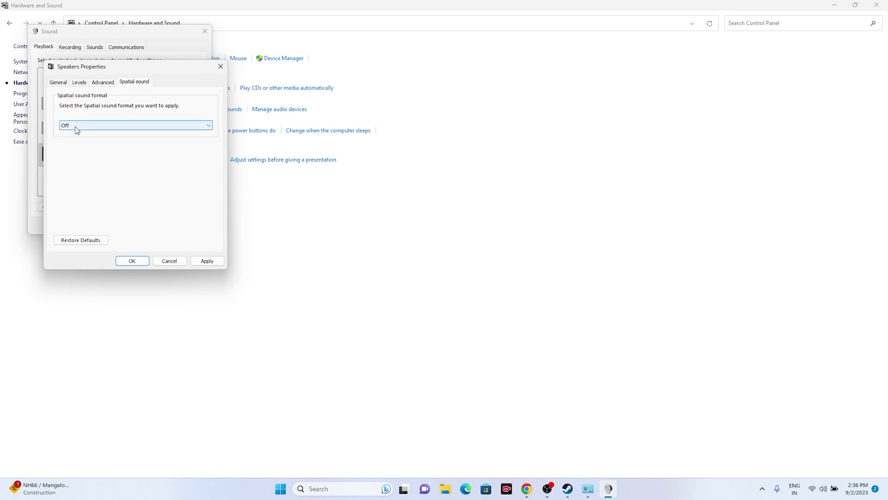
Close the speaker properties, the Sound dialog and Control Panel, and switch back to Steam.
{"action": "left_click", "coordinate": [221, 68]}
{"action": "left_click", "coordinate": [208, 30]}
{"action": "left_click", "coordinate": [877, 5]}
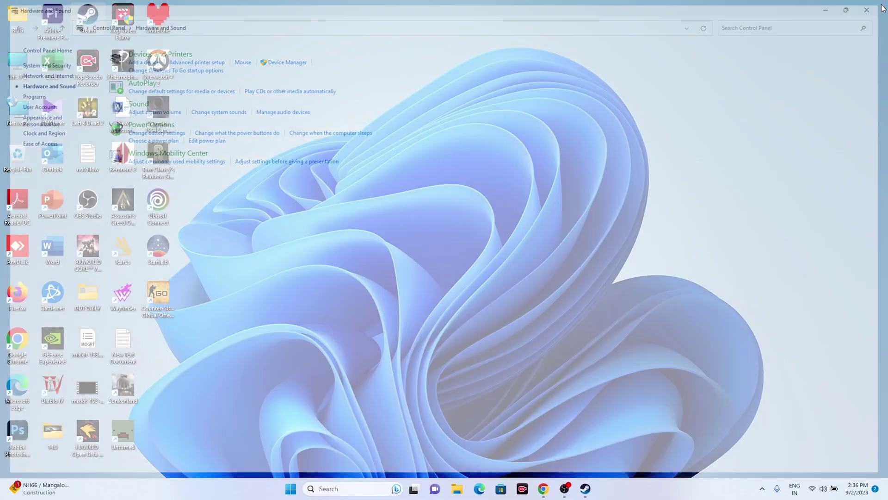
{"action": "left_click", "coordinate": [584, 489]}
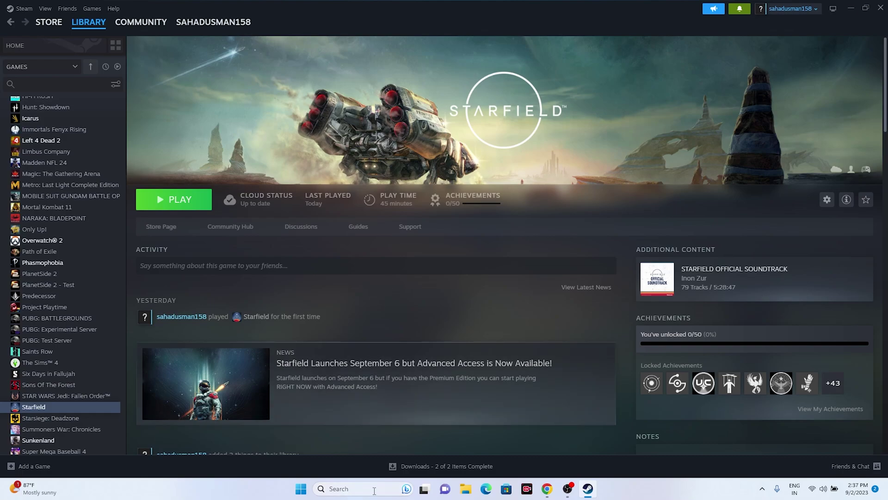
Open the Sound dialog from Control Panel's Hardware and Sound and check the available actions for the Realtek speakers.
{"action": "left_click", "coordinate": [356, 488]}
{"action": "left_click", "coordinate": [376, 200]}
{"action": "left_click", "coordinate": [348, 137]}
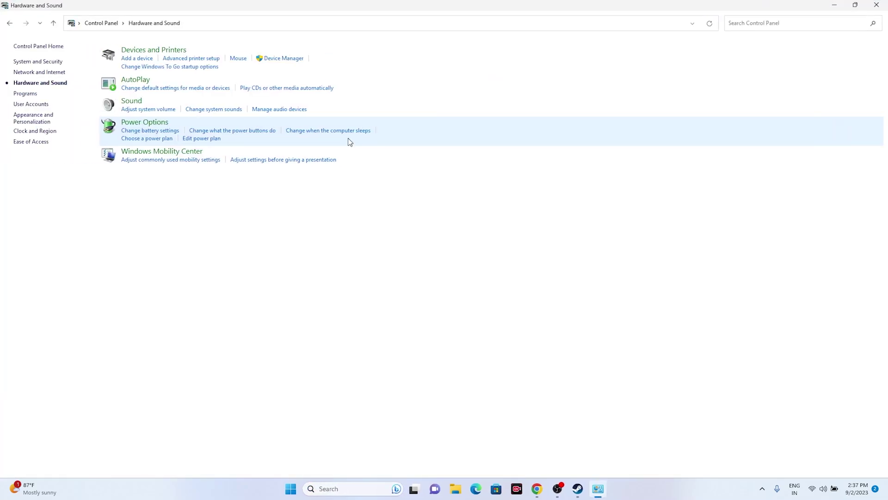
{"action": "left_click", "coordinate": [136, 103]}
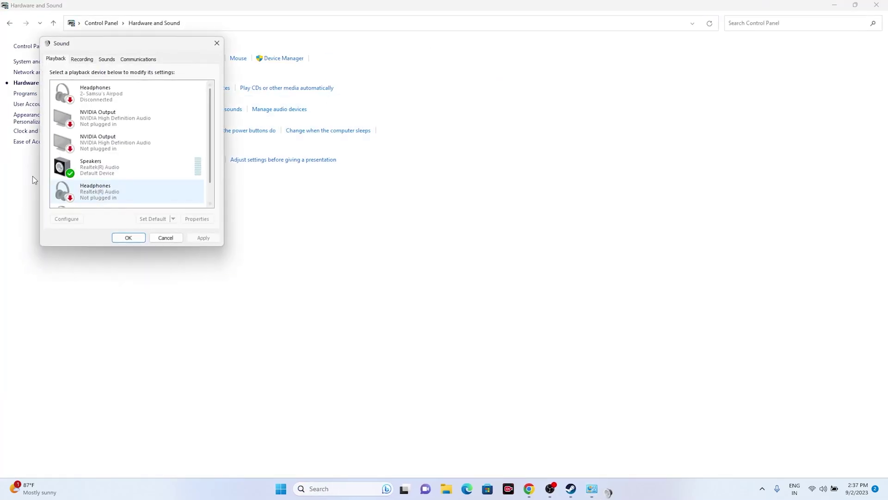
{"action": "right_click", "coordinate": [92, 171]}
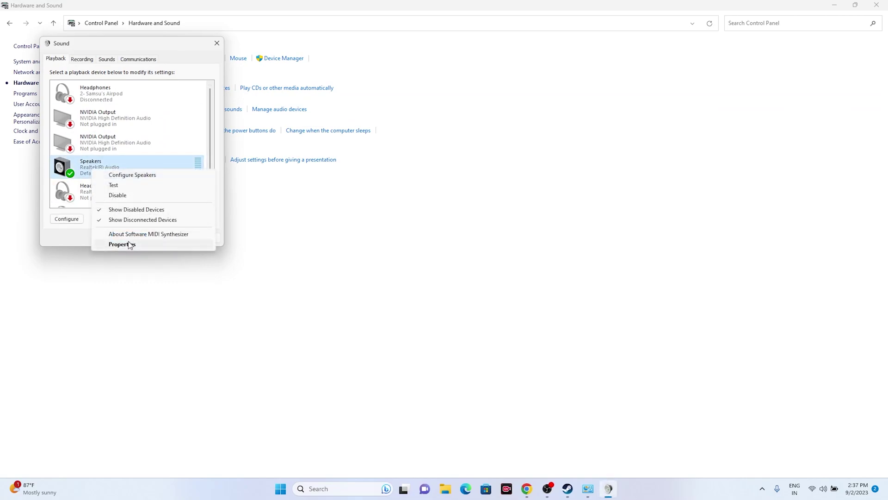
{"action": "left_click", "coordinate": [344, 191]}
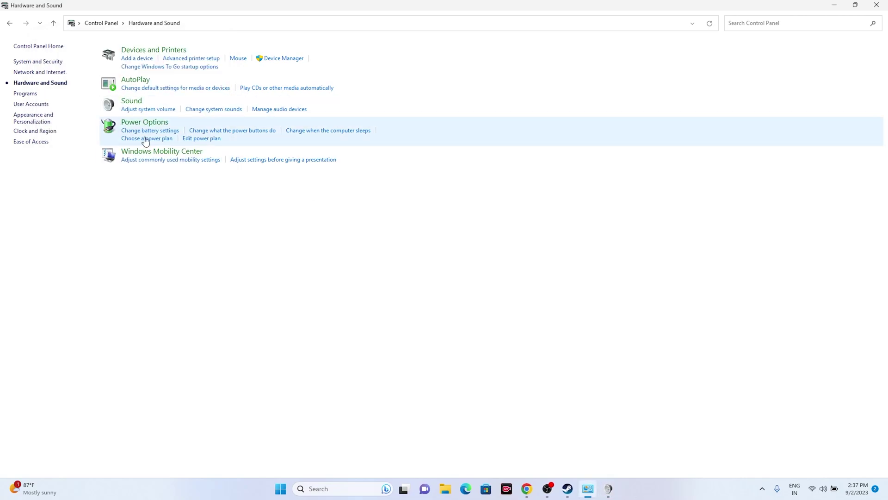
Review the list of playback devices in the Sound dialog, and close it along with Control Panel.
{"action": "left_click", "coordinate": [132, 99]}
{"action": "scroll", "coordinate": [111, 135], "scroll_direction": "down", "scroll_amount": 1}
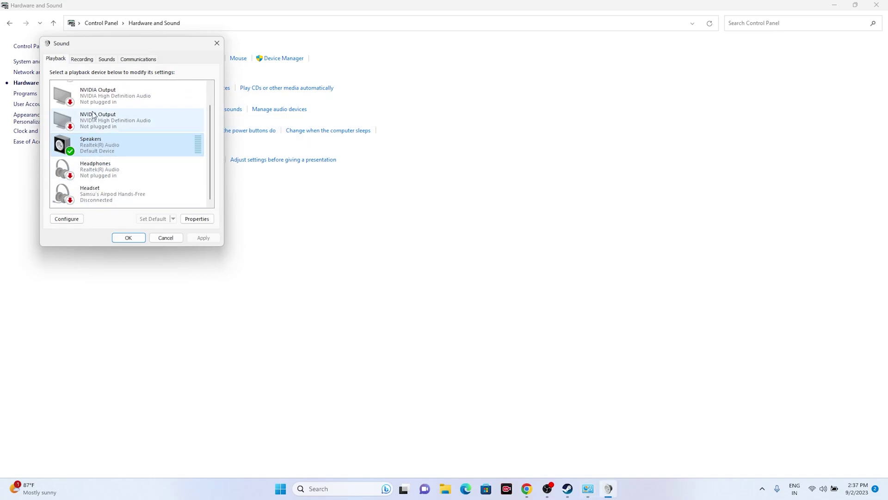
{"action": "left_click", "coordinate": [216, 43]}
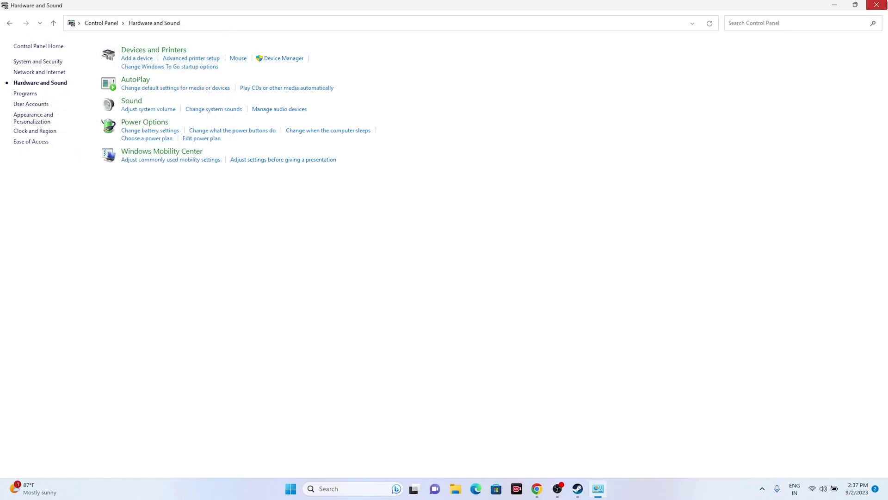
{"action": "left_click", "coordinate": [877, 5]}
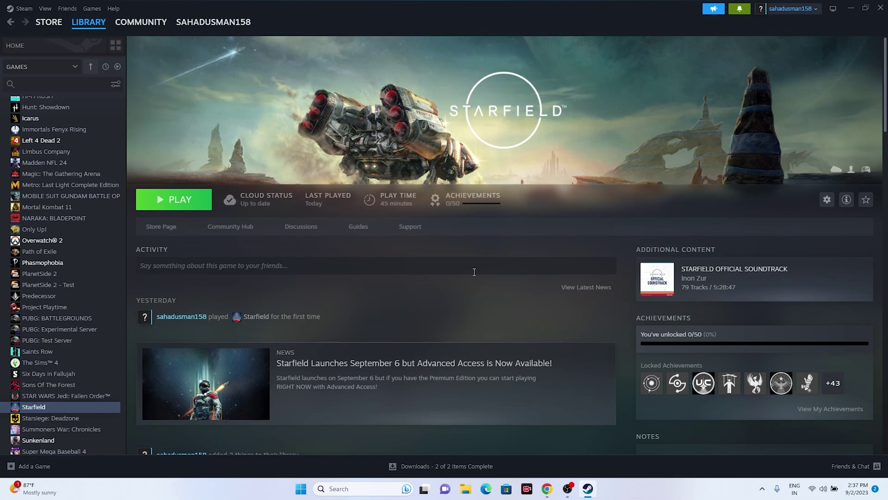
Open Device Manager from the desktop and expand only the Sound, video and game controllers category.
{"action": "left_click", "coordinate": [850, 9]}
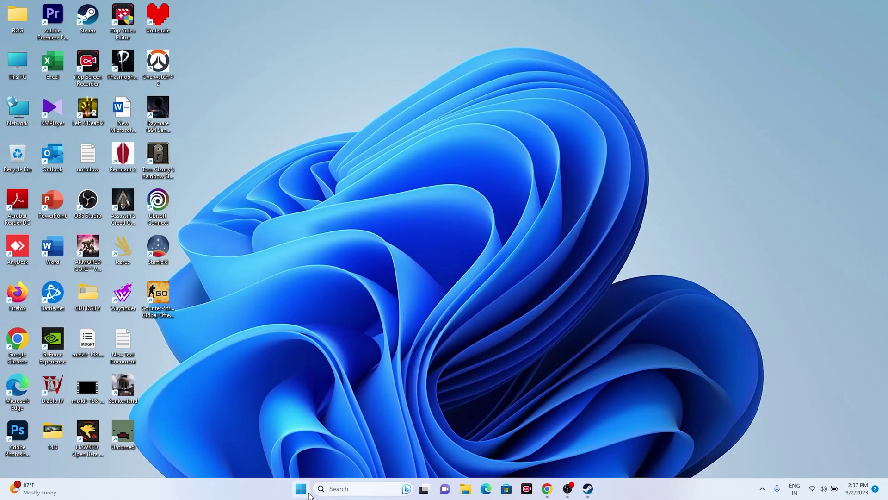
{"action": "right_click", "coordinate": [301, 488]}
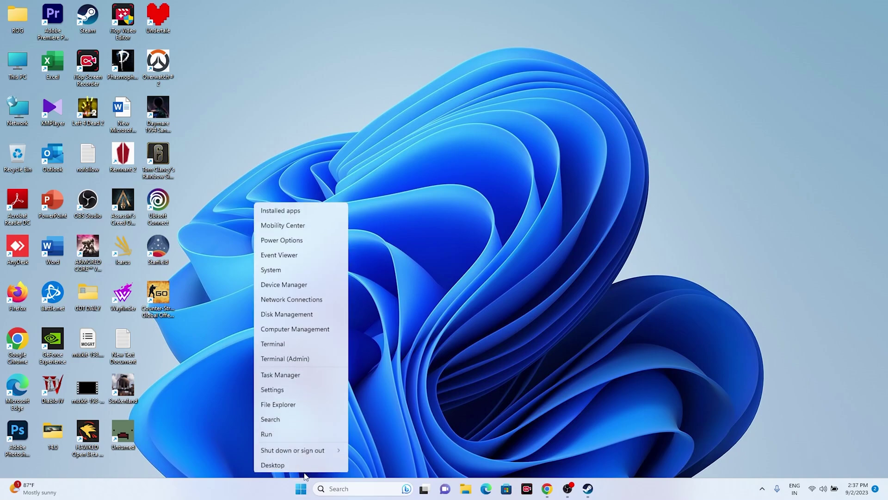
{"action": "left_click", "coordinate": [300, 299]}
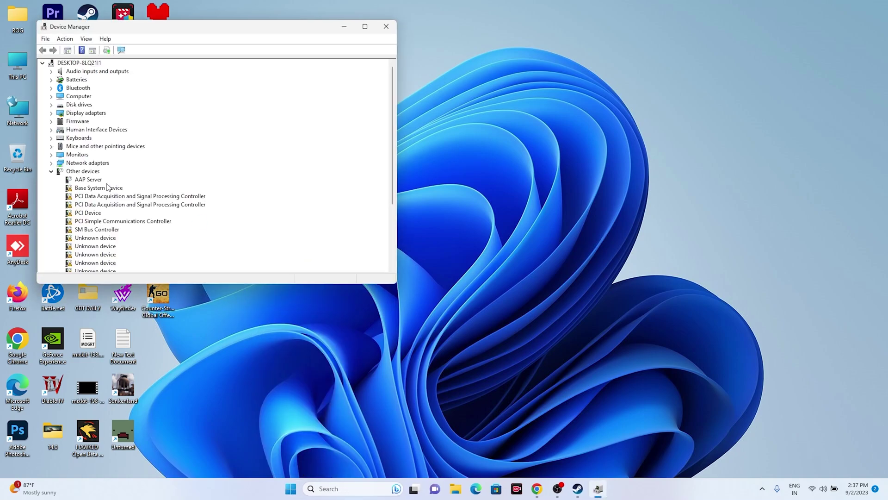
{"action": "left_click", "coordinate": [51, 171]}
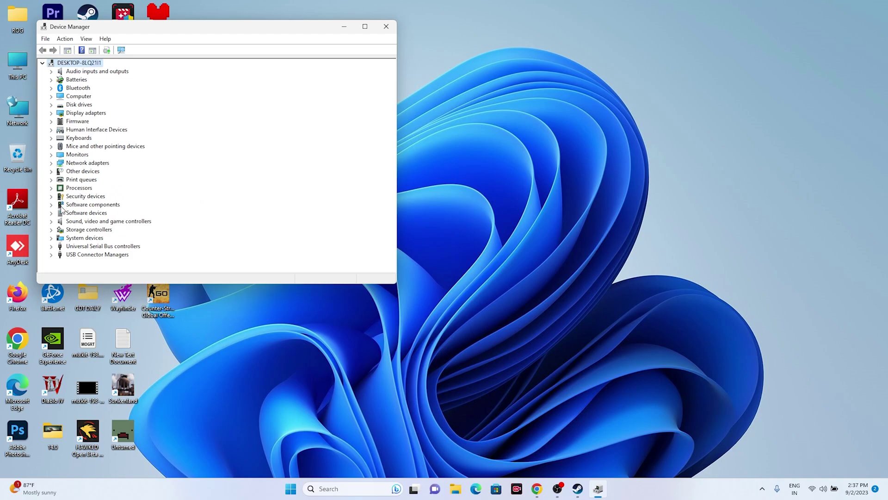
{"action": "left_click", "coordinate": [52, 223]}
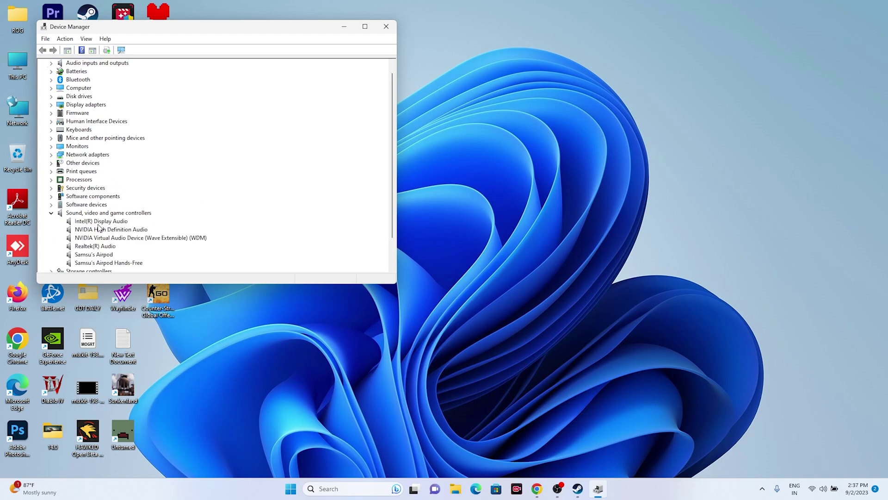
Search automatically for an updated Intel(R) Display Audio driver, and close the update wizard and Device Manager.
{"action": "left_click", "coordinate": [107, 224]}
{"action": "right_click", "coordinate": [106, 224]}
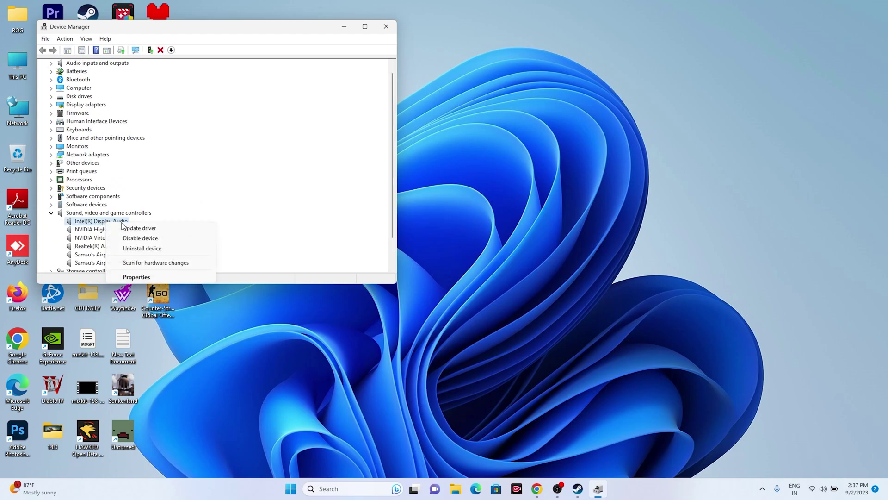
{"action": "left_click", "coordinate": [134, 228]}
{"action": "left_click", "coordinate": [122, 134]}
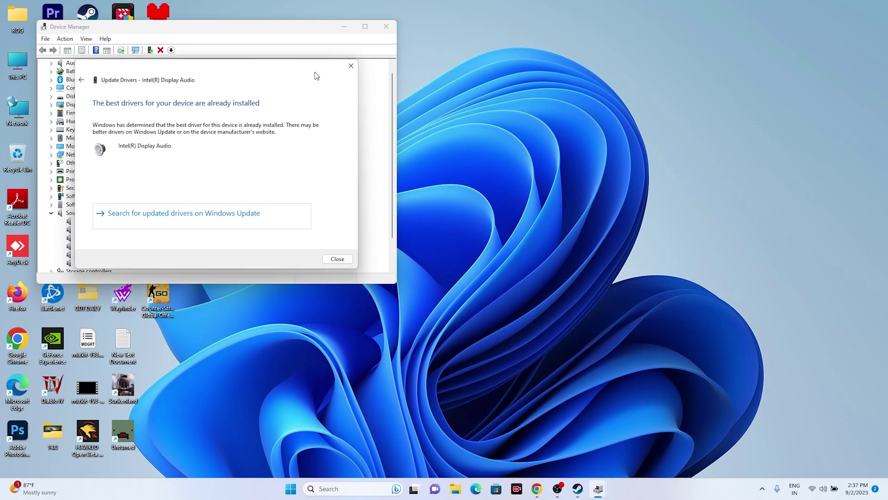
{"action": "left_click", "coordinate": [351, 66]}
{"action": "left_click", "coordinate": [51, 213]}
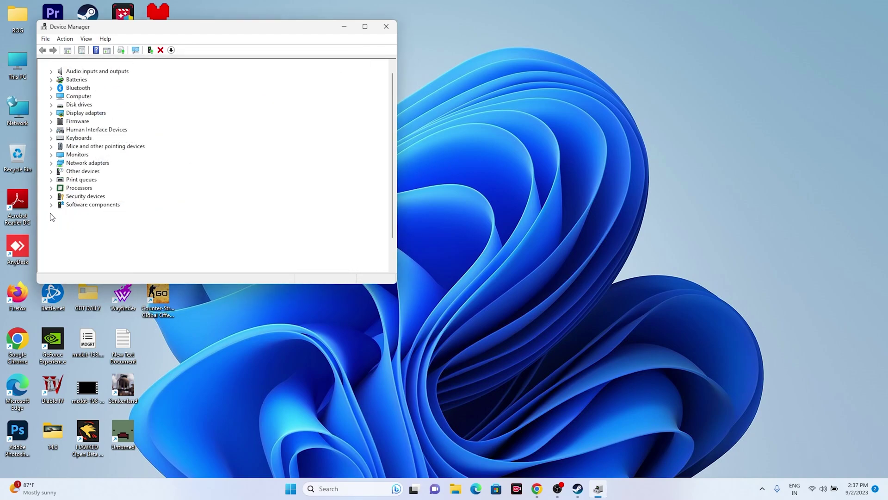
{"action": "left_click", "coordinate": [386, 27]}
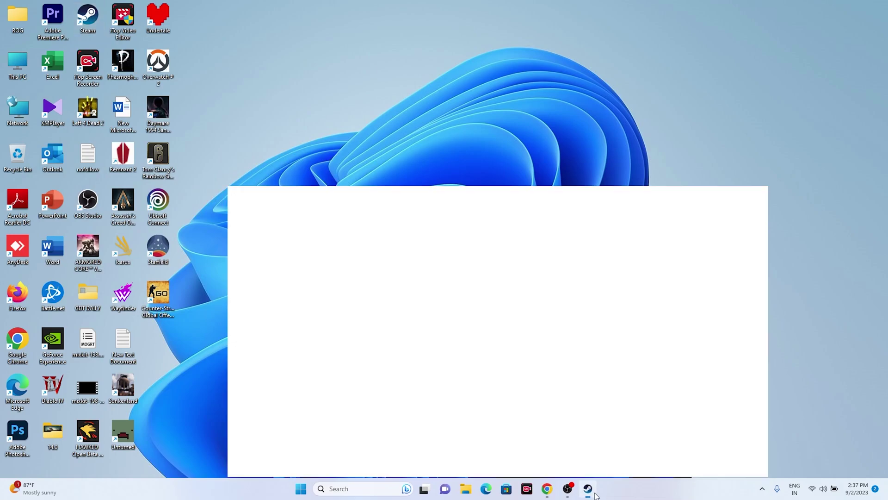